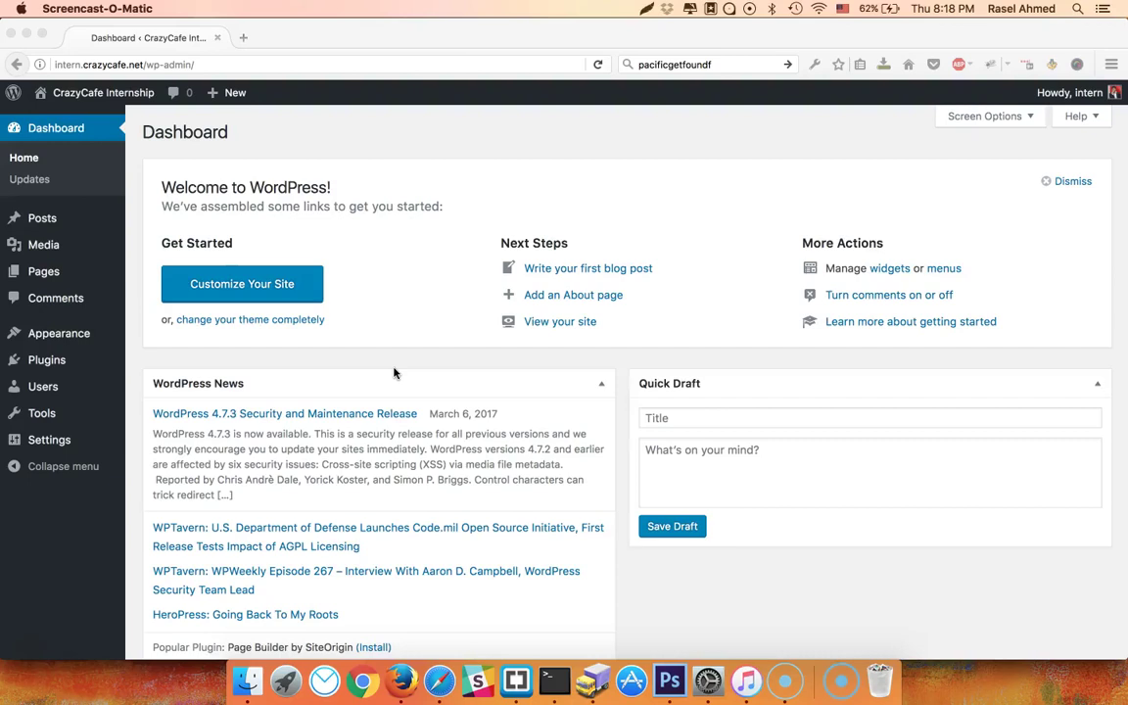
left_click(409, 367)
left_click(403, 305)
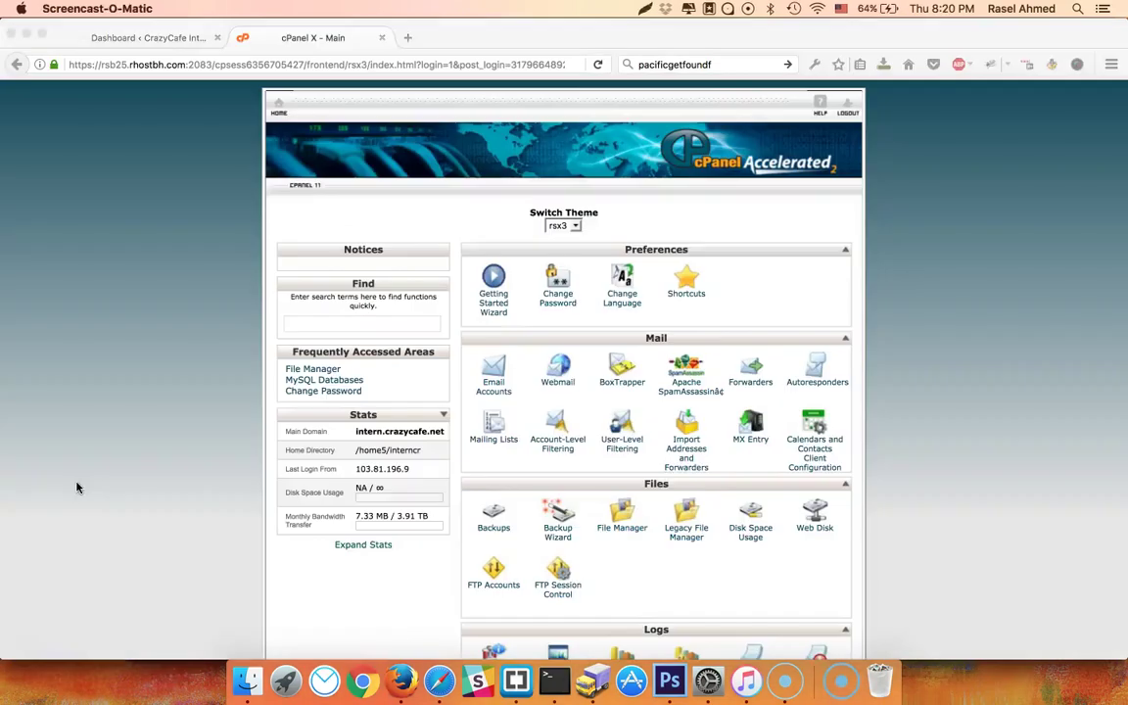
Open the FTP Accounts page in cPanel and enter the login name for a new FTP account
left_click(78, 482)
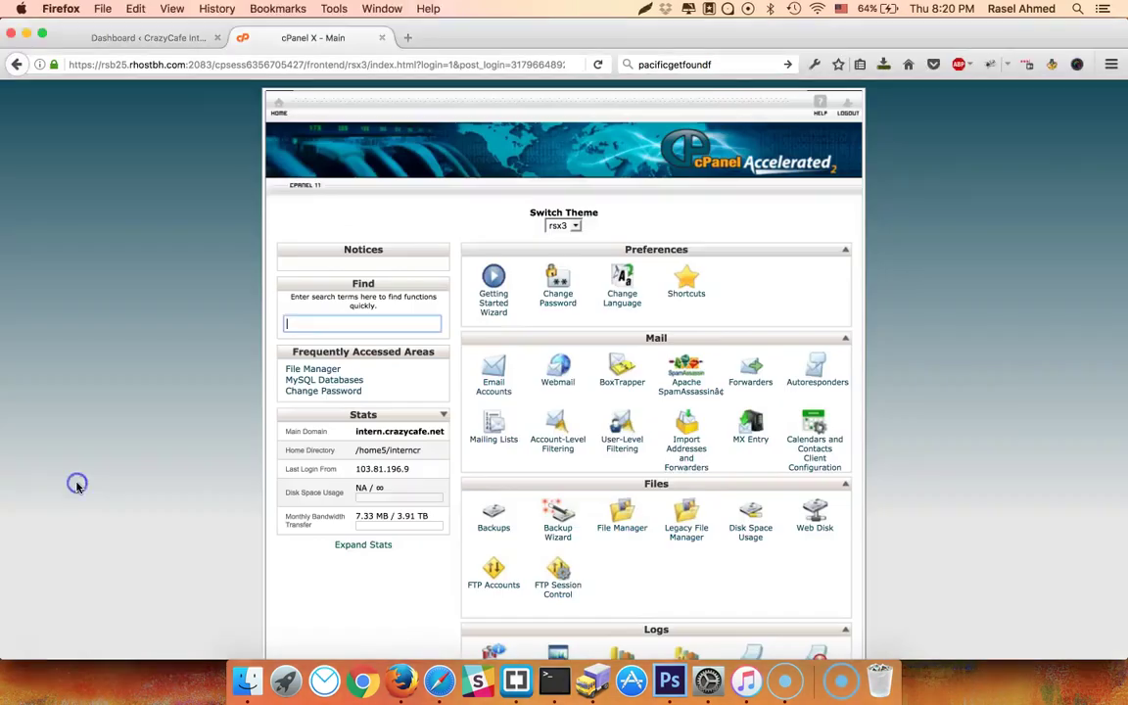
scroll(469, 448, "down", 2)
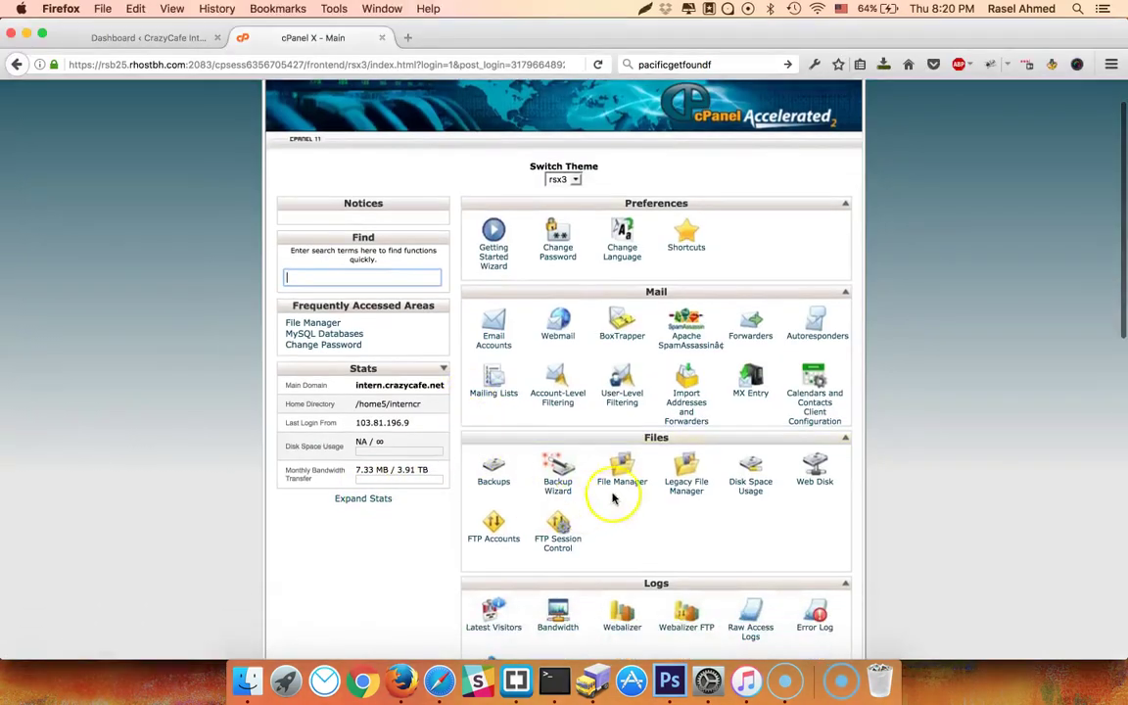
left_click(495, 543)
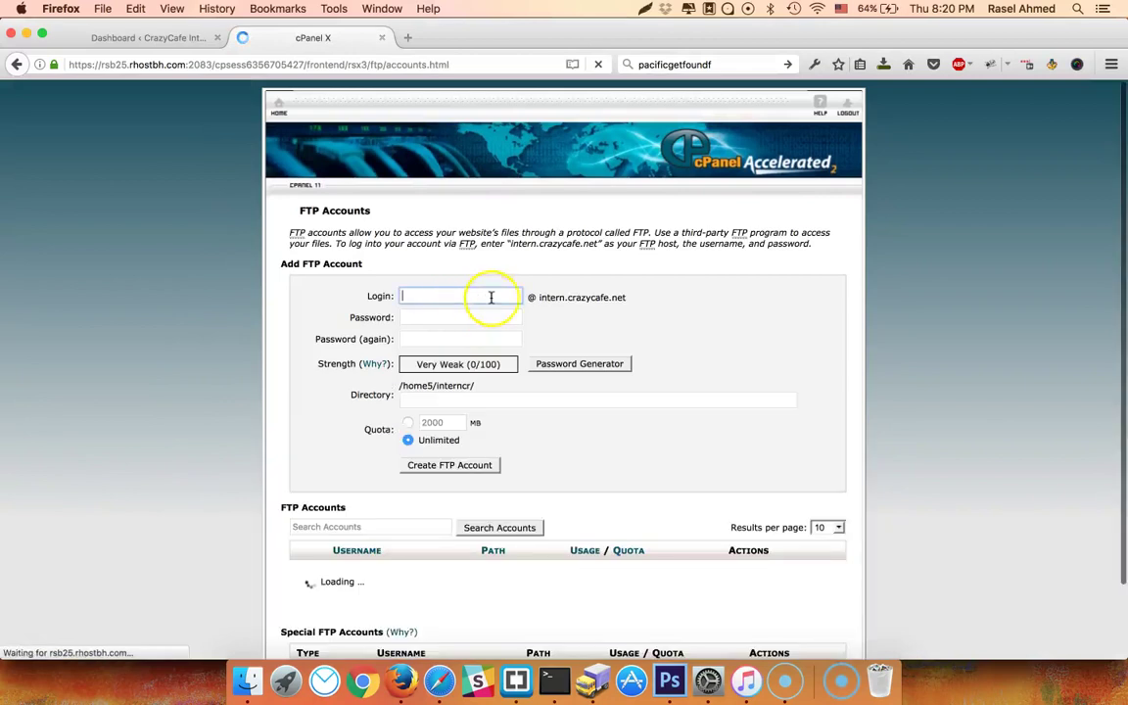
left_click(459, 295)
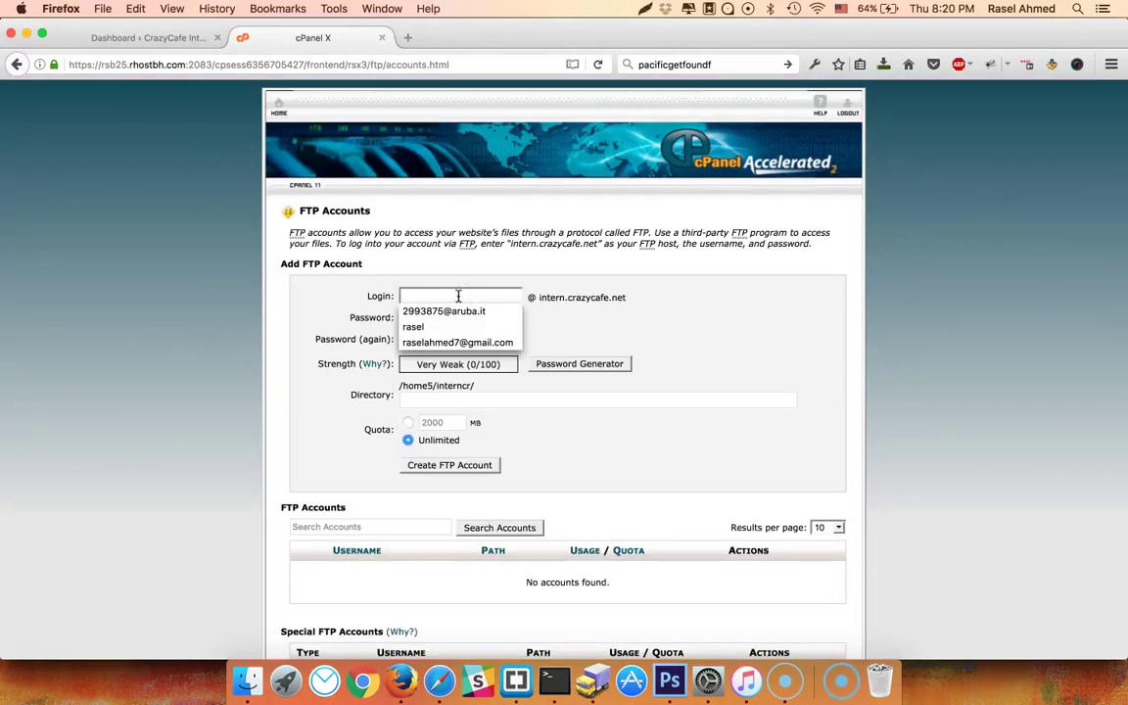
type("rasel")
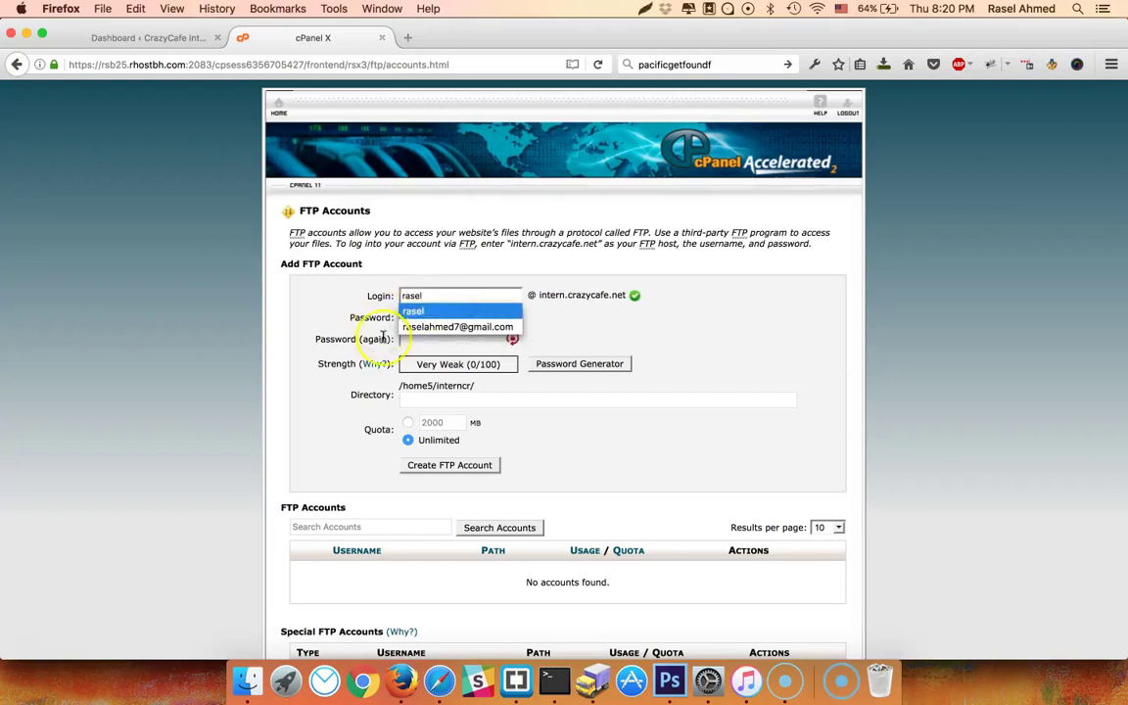
left_click(441, 353)
Generate a password for the new FTP account, copy it and use it for both password fields
left_click(587, 368)
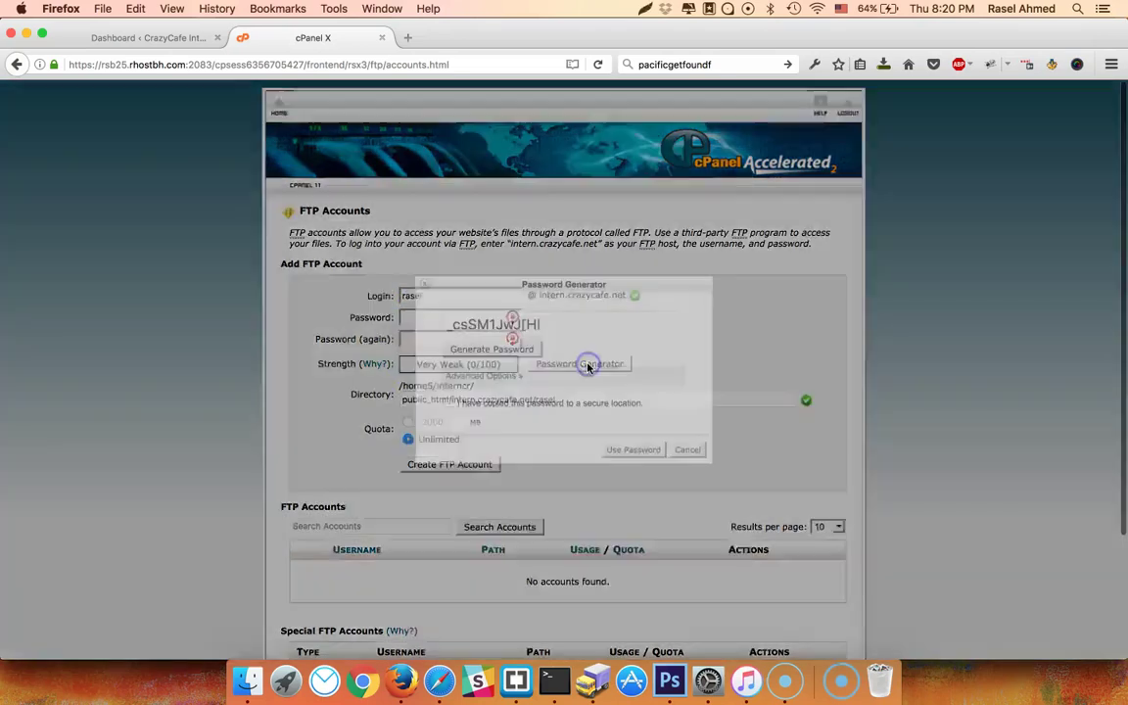
left_click(501, 402)
left_click(571, 323)
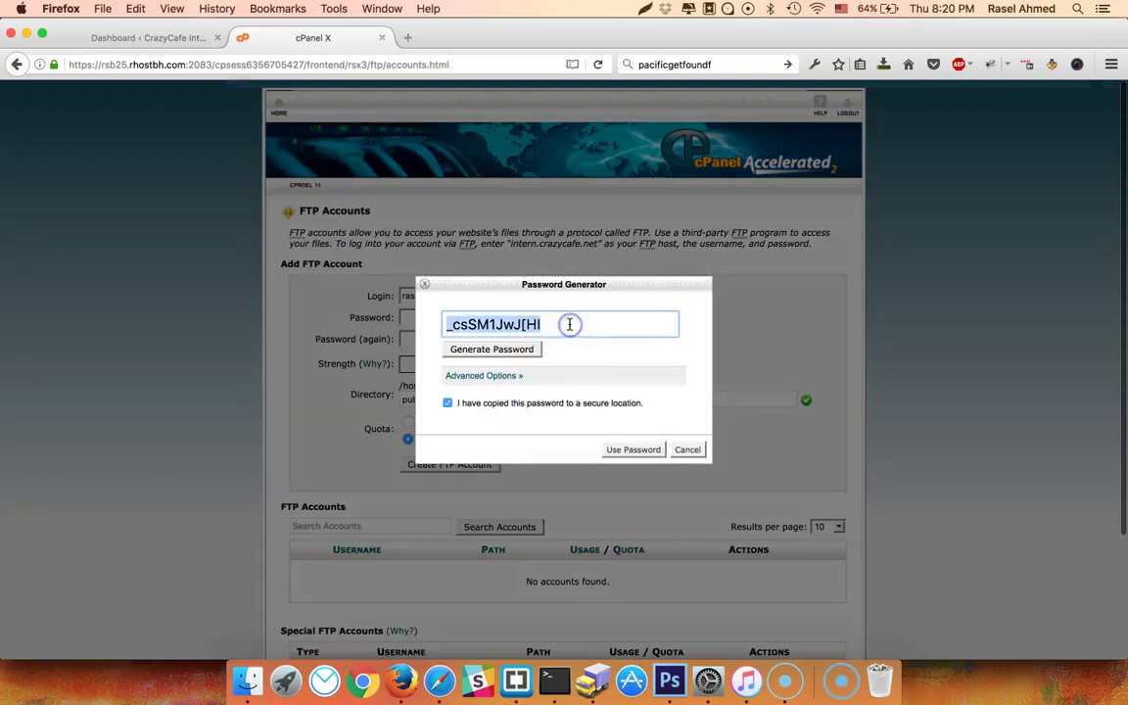
left_click(632, 449)
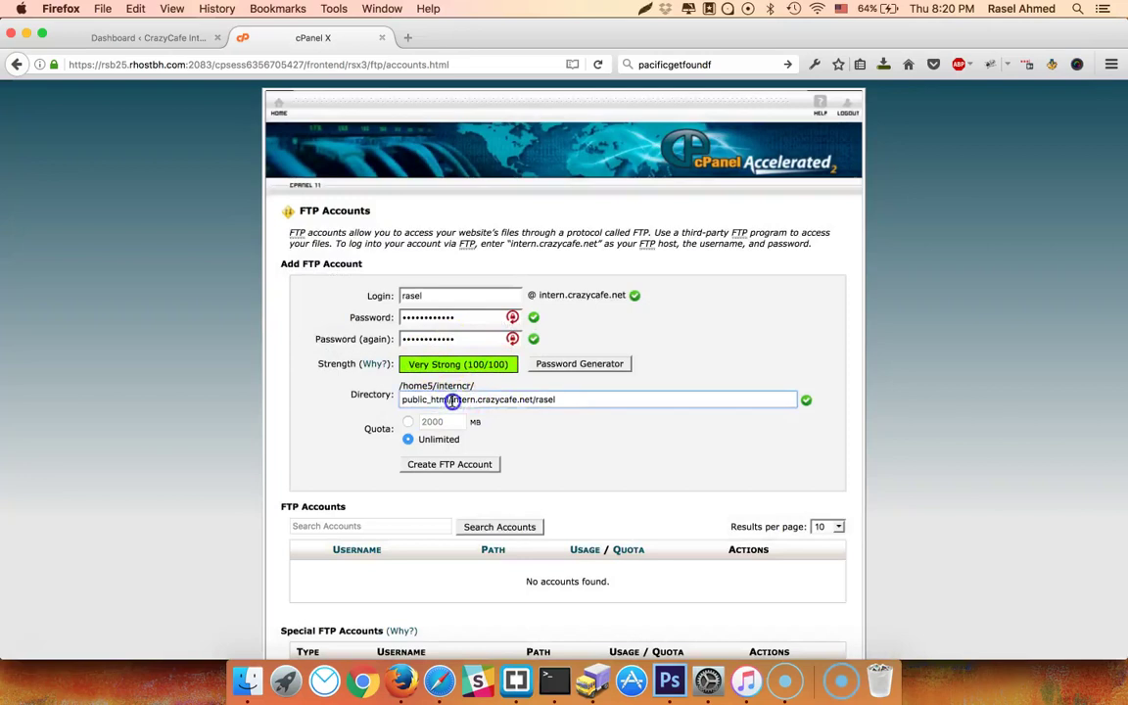
Set the FTP account's directory to public_html and create the account with an unlimited quota
left_click_drag(451, 400, 582, 400)
key("BackSpace")
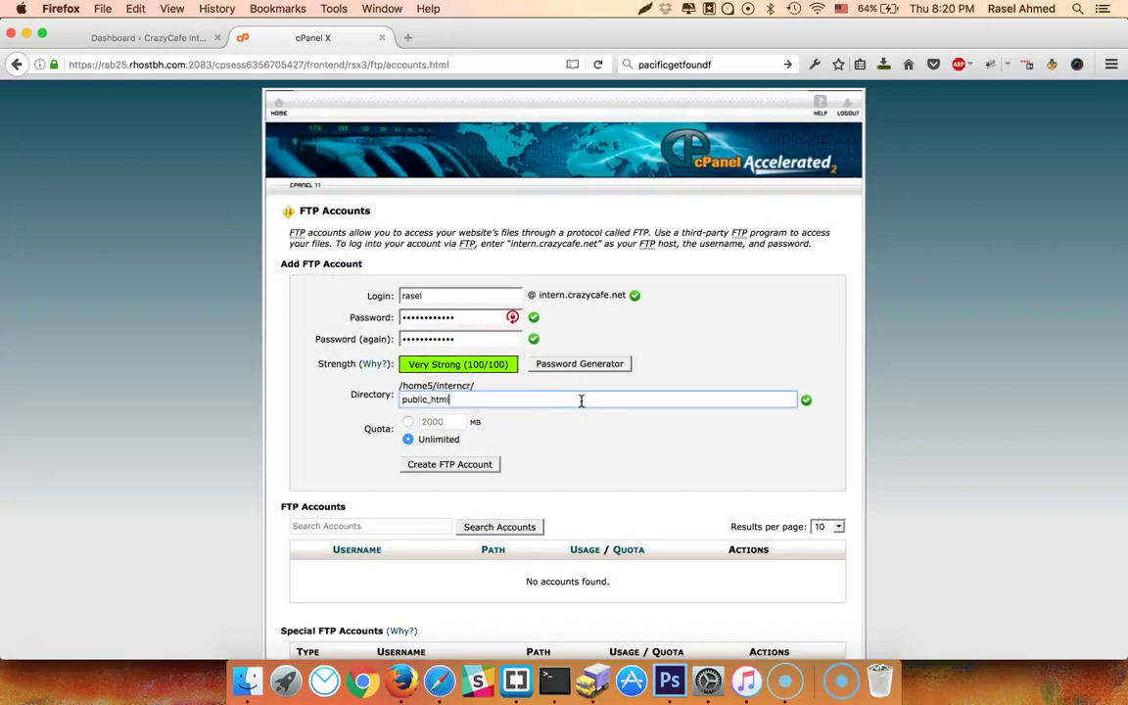
left_click(582, 401)
left_click(446, 416)
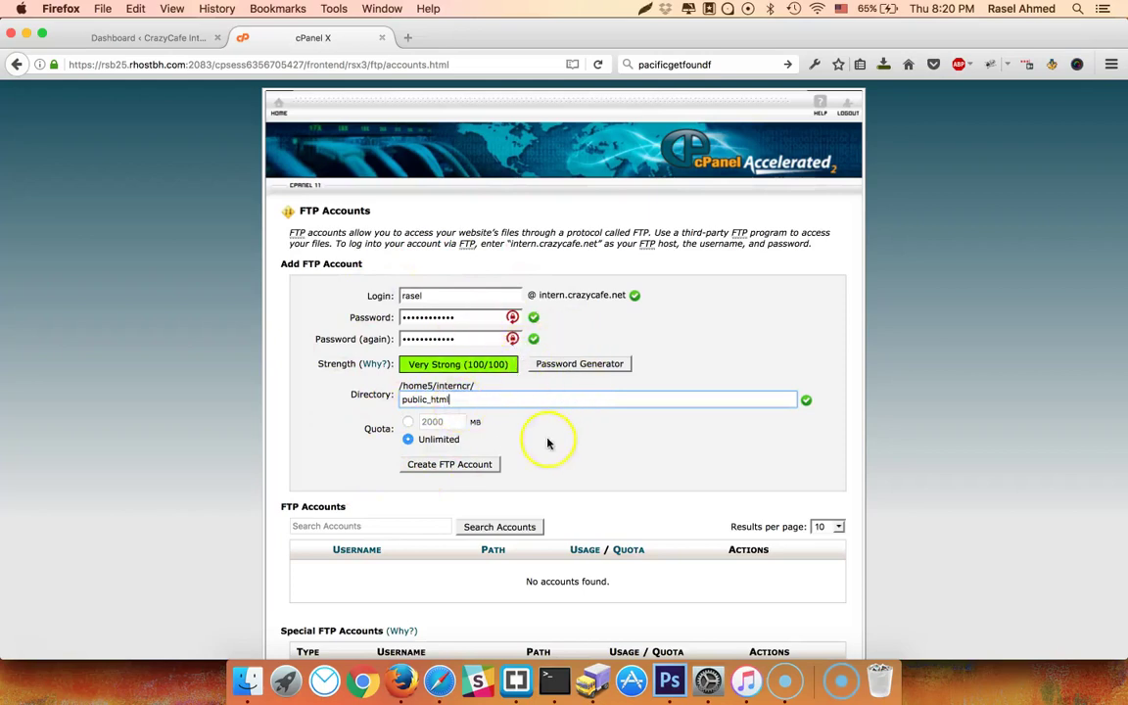
left_click(452, 465)
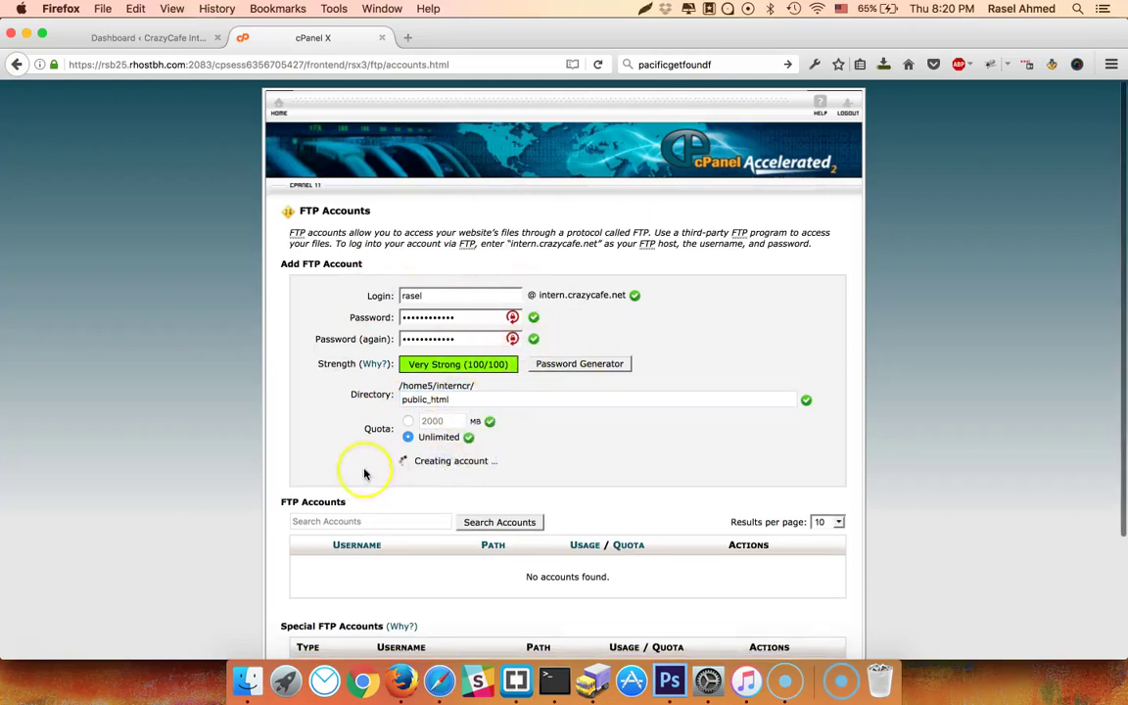
scroll(282, 455, "down", 2)
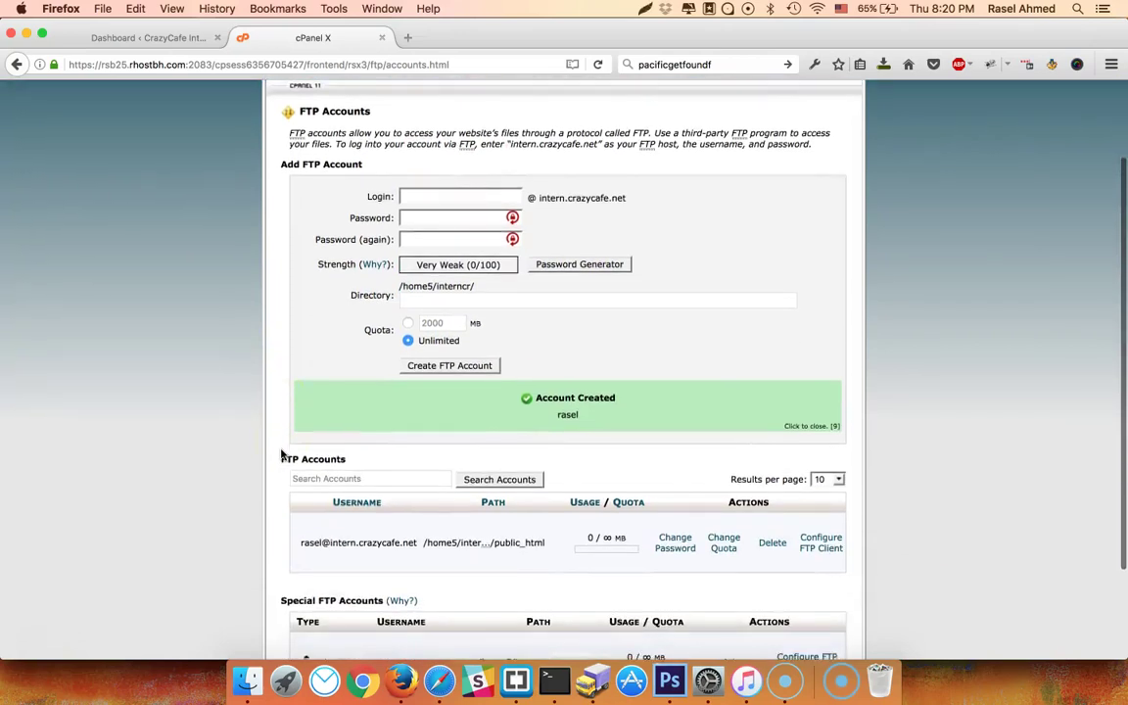
scroll(282, 456, "down", 2)
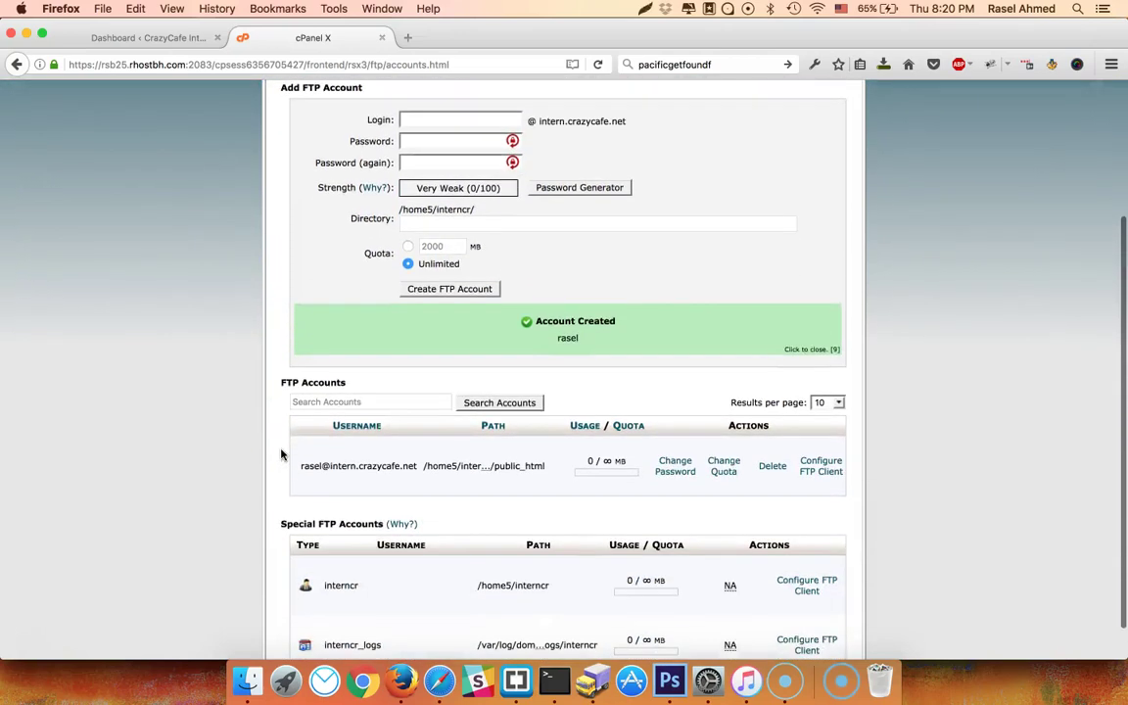
Switch to Transmit and open the local Desktop folder
left_click(595, 680)
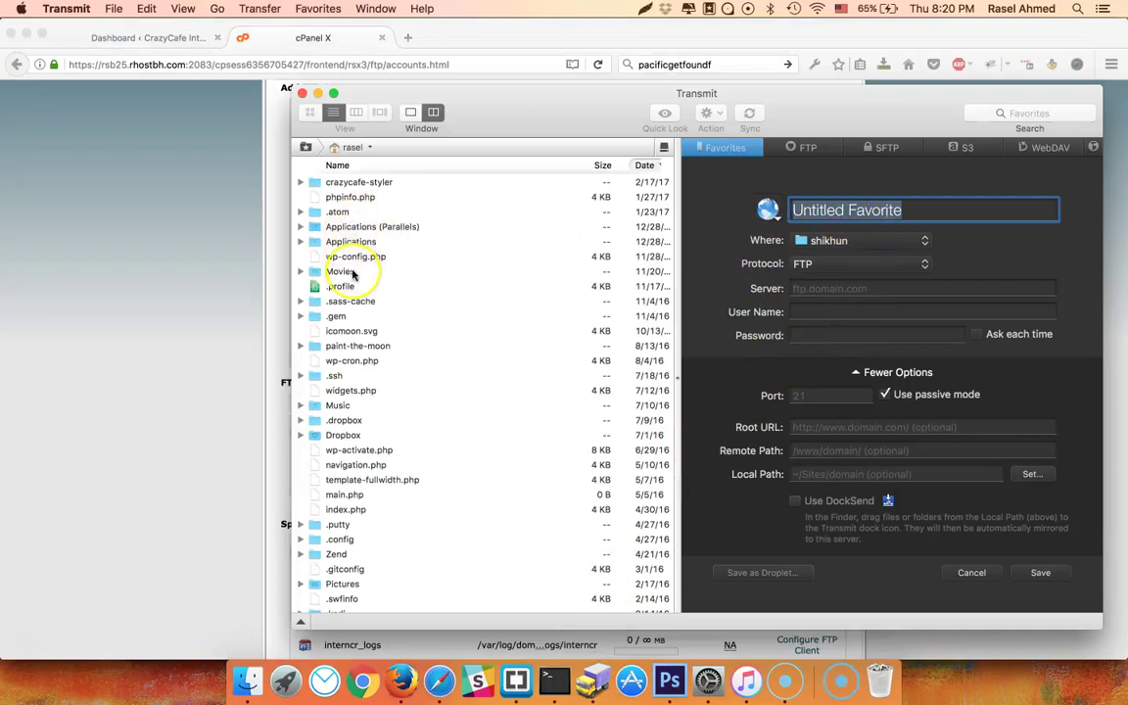
scroll(354, 275, "up", 5)
double_click(351, 194)
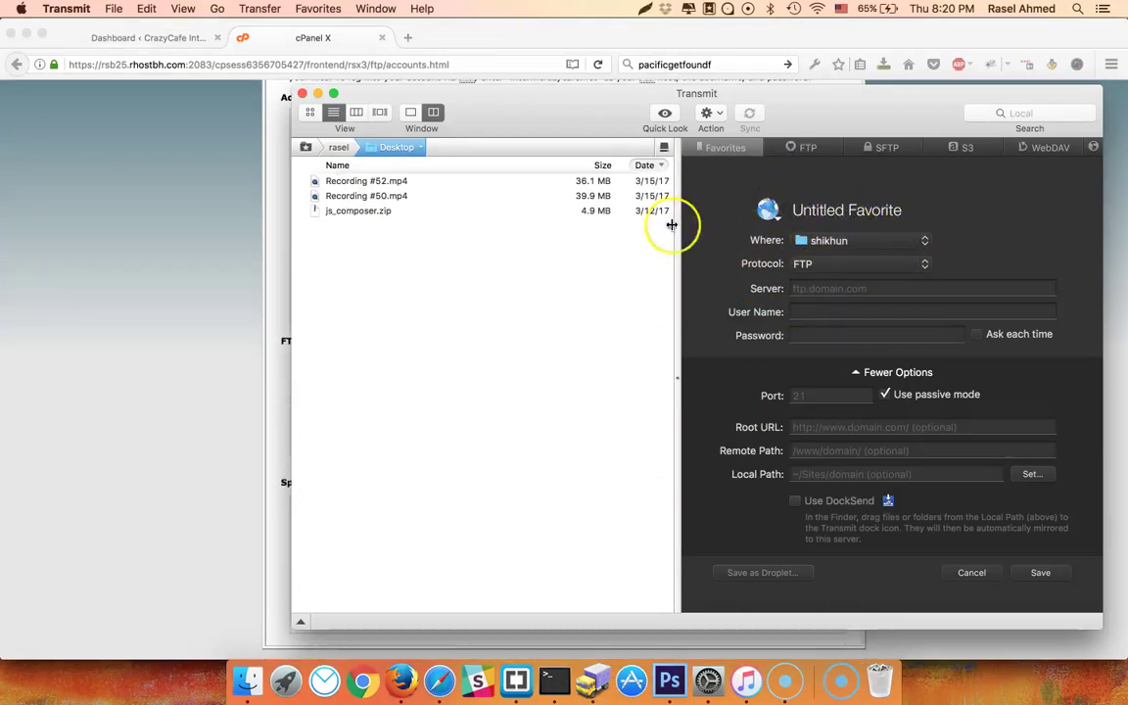
left_click_drag(581, 128, 403, 132)
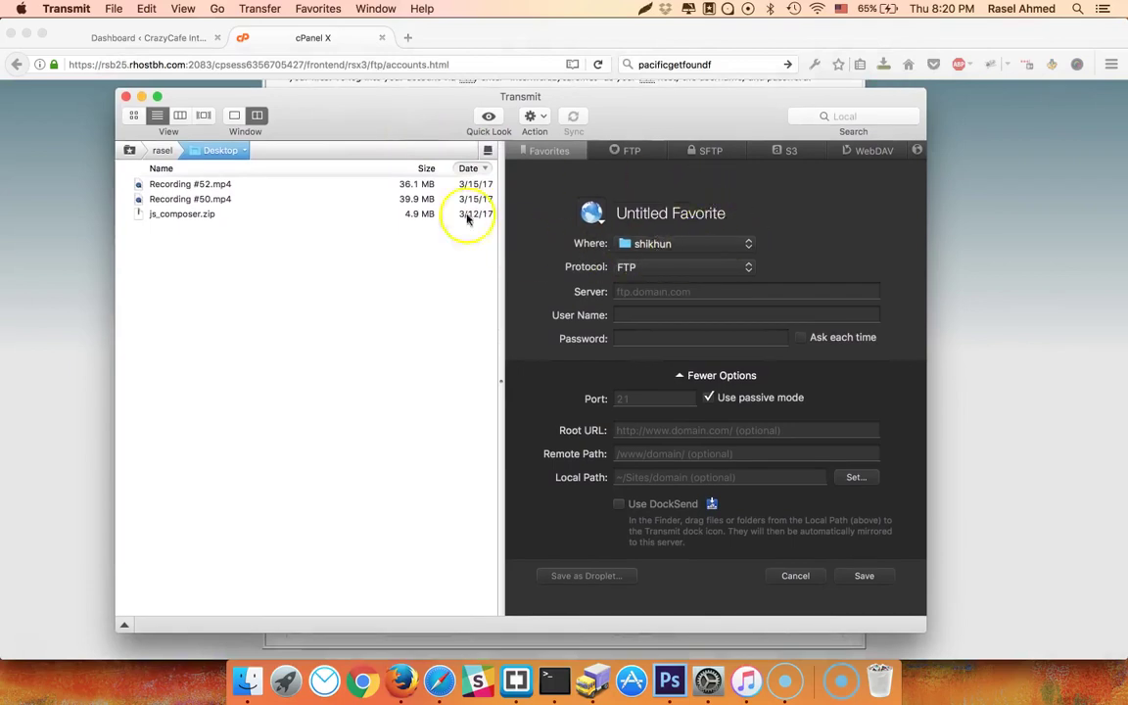
left_click(113, 8)
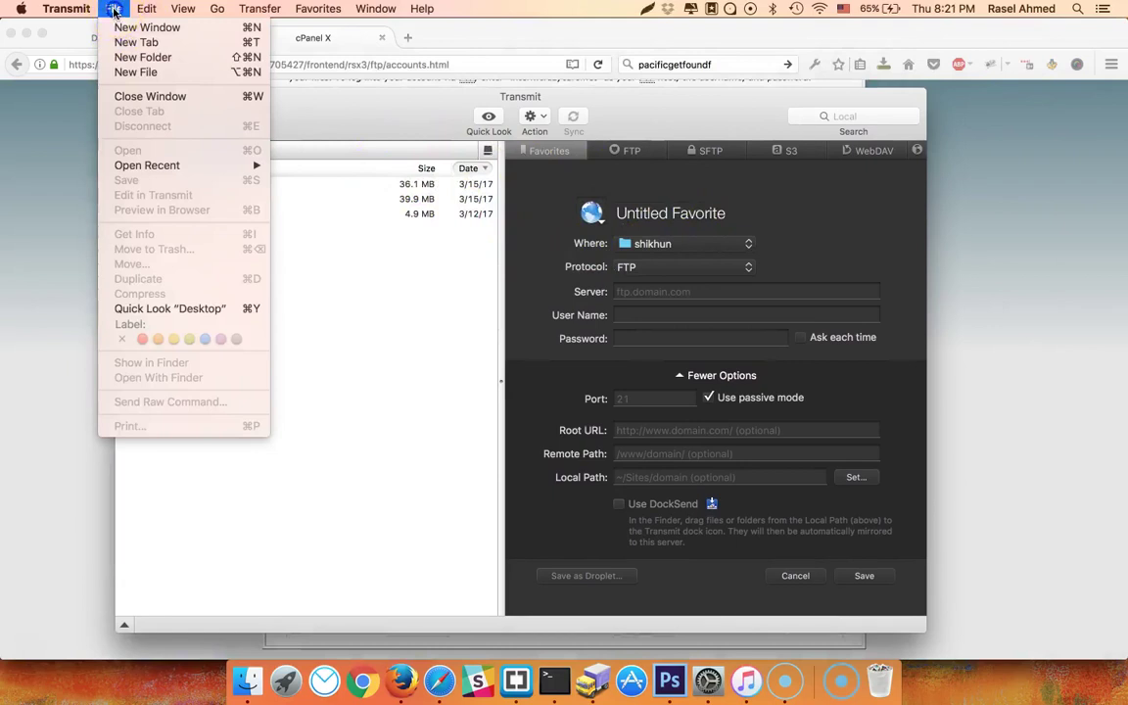
left_click(114, 10)
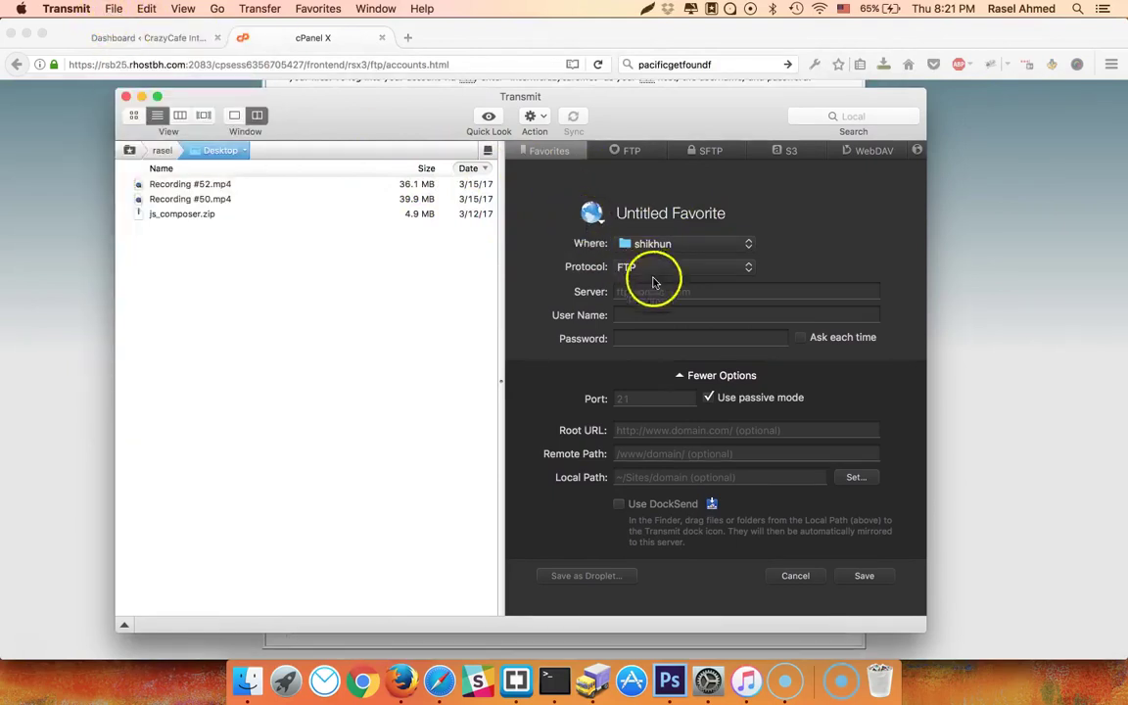
left_click(629, 266)
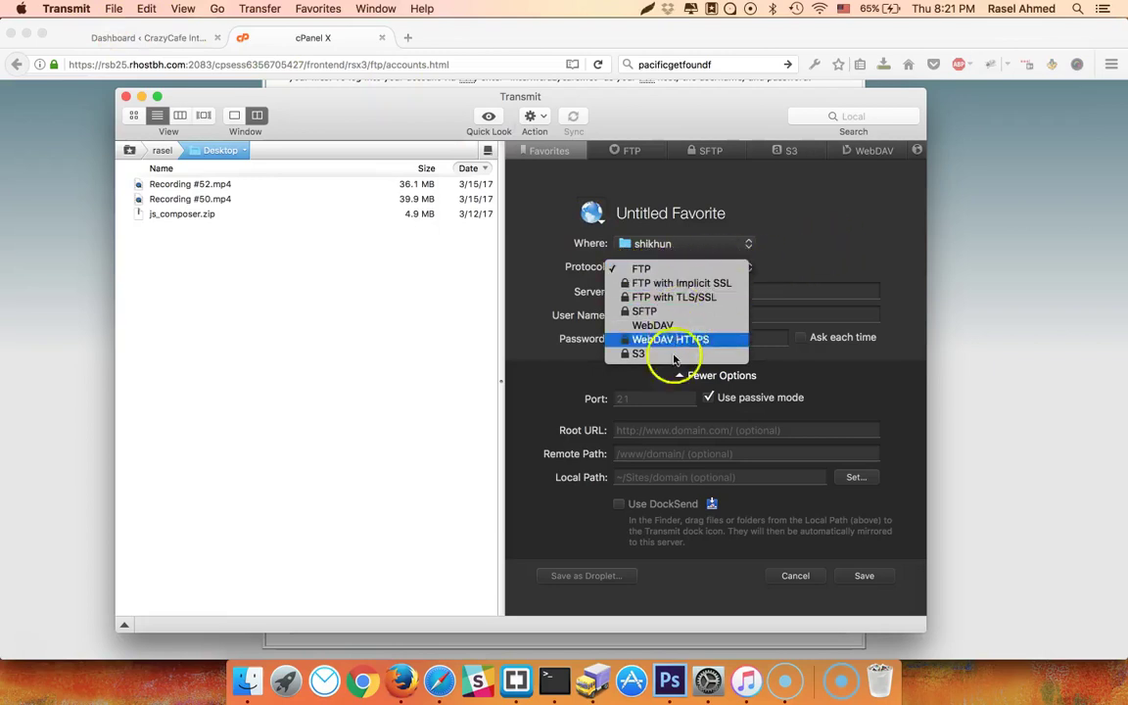
left_click(794, 249)
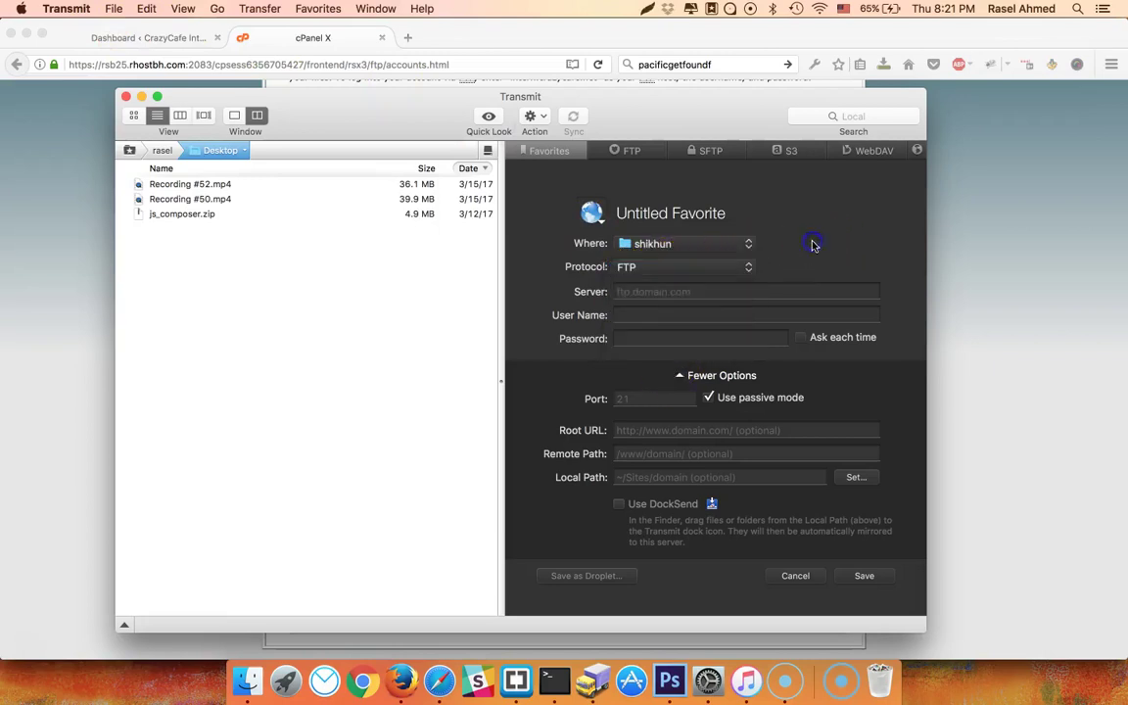
Paste the account password into the untitled FTP favorite and fill in its user name by copying the full FTP username from cPanel
left_click(753, 213)
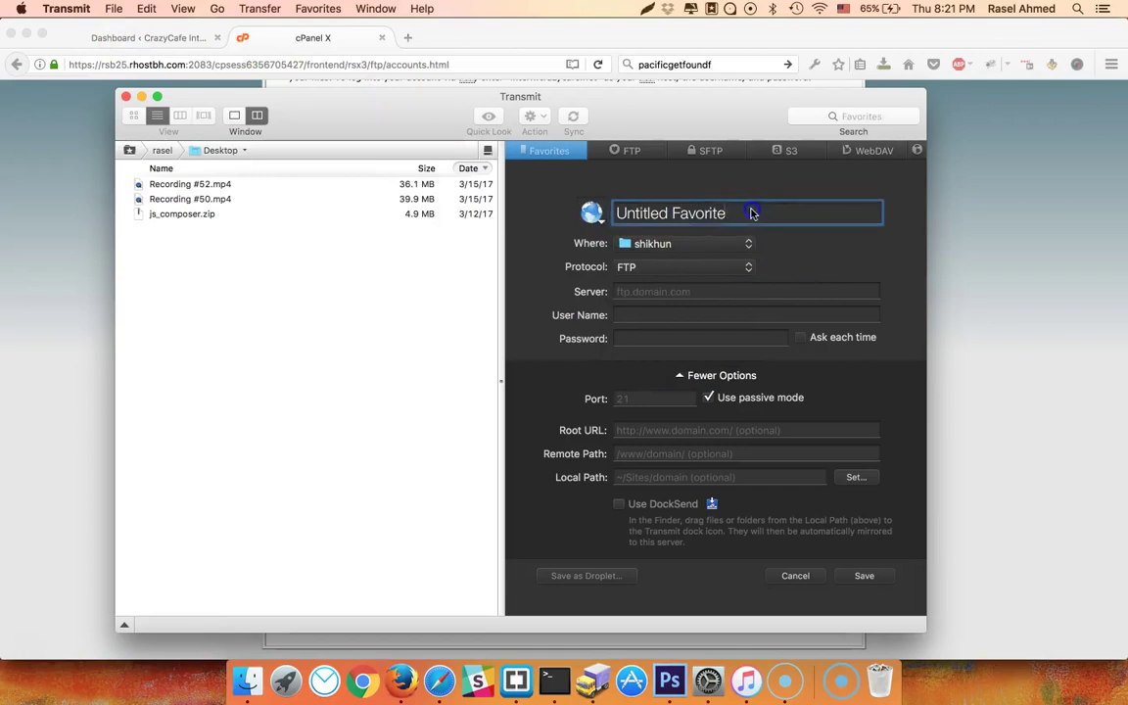
left_click(627, 338)
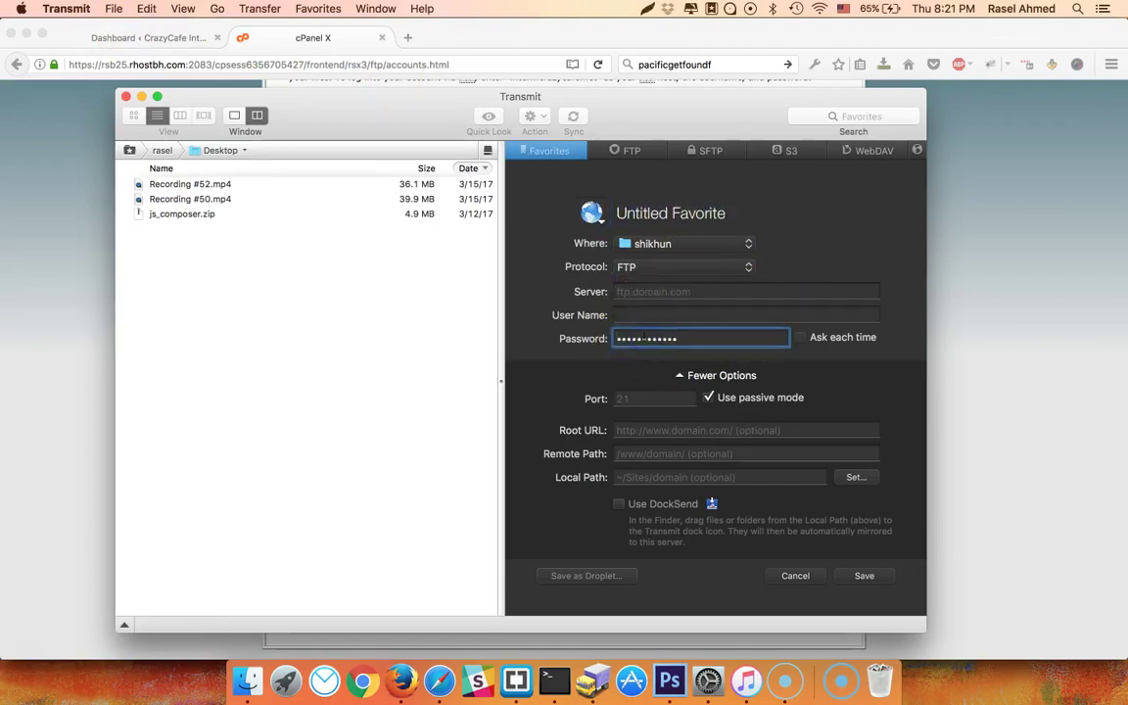
key("super+Tab")
left_click_drag(300, 424, 418, 424)
key("super+c")
key("super+Tab")
left_click(637, 315)
key("super+v")
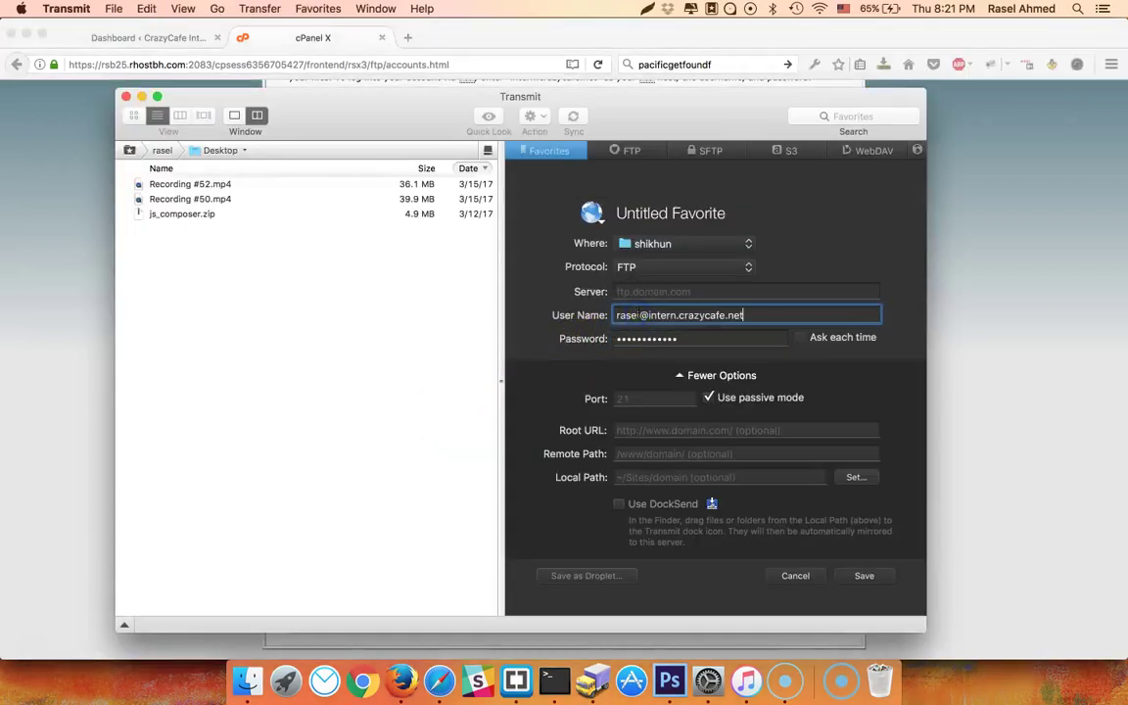
Set the favorite's server to intern.crazycafe.net by copying the domain part of its user name
left_click_drag(649, 314, 755, 314)
key("super+c")
left_click(655, 291)
key("super+v")
Save the favorite under the name intern.crazycafe.net and connect to its server
left_click(674, 216)
key("super+a")
key("super+v")
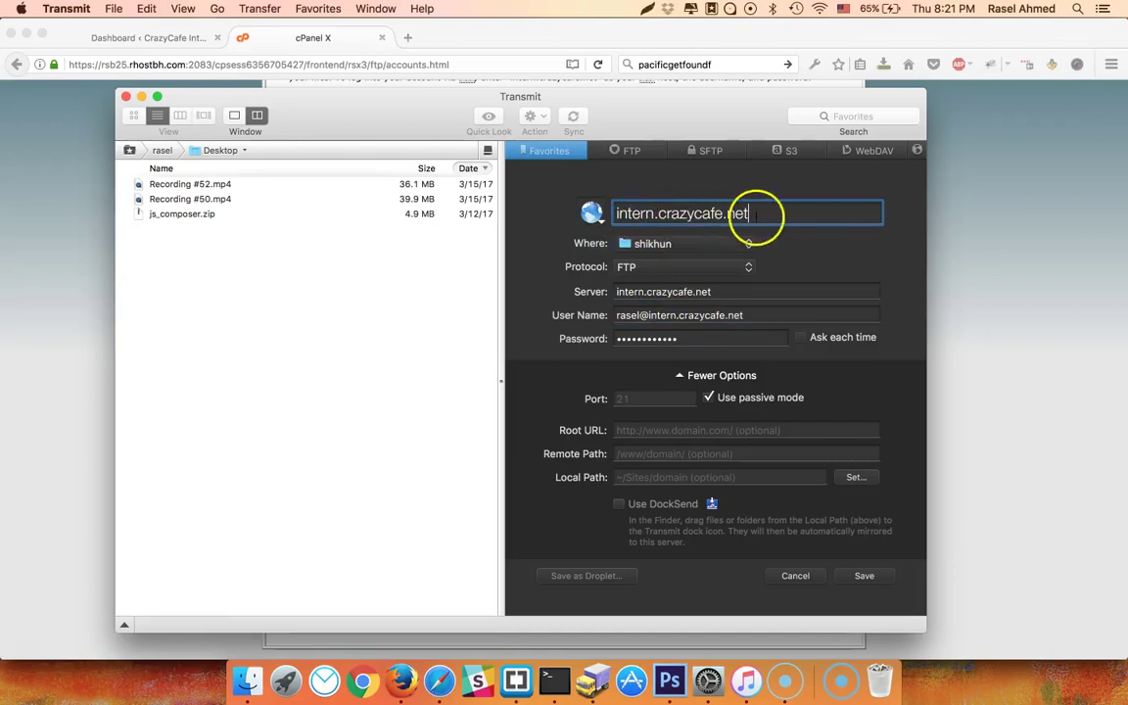
left_click(862, 576)
double_click(675, 218)
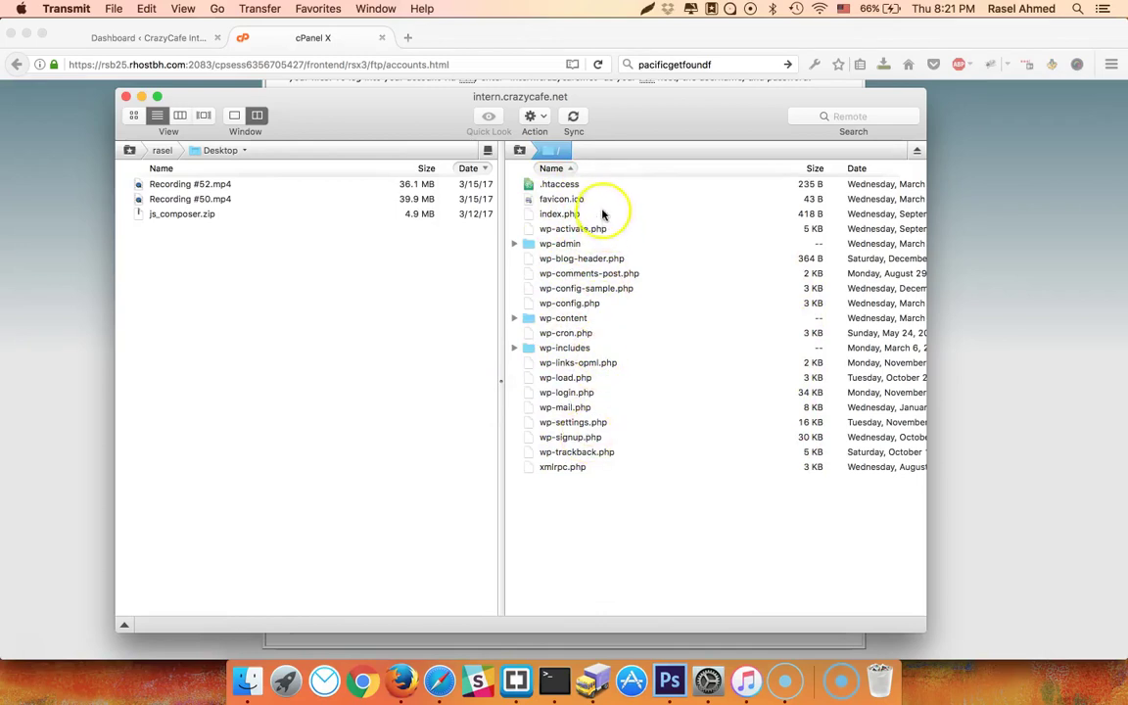
Examine the WordPress files in the server's root, including wp-admin, wp-includes and .htaccess
left_click(558, 247)
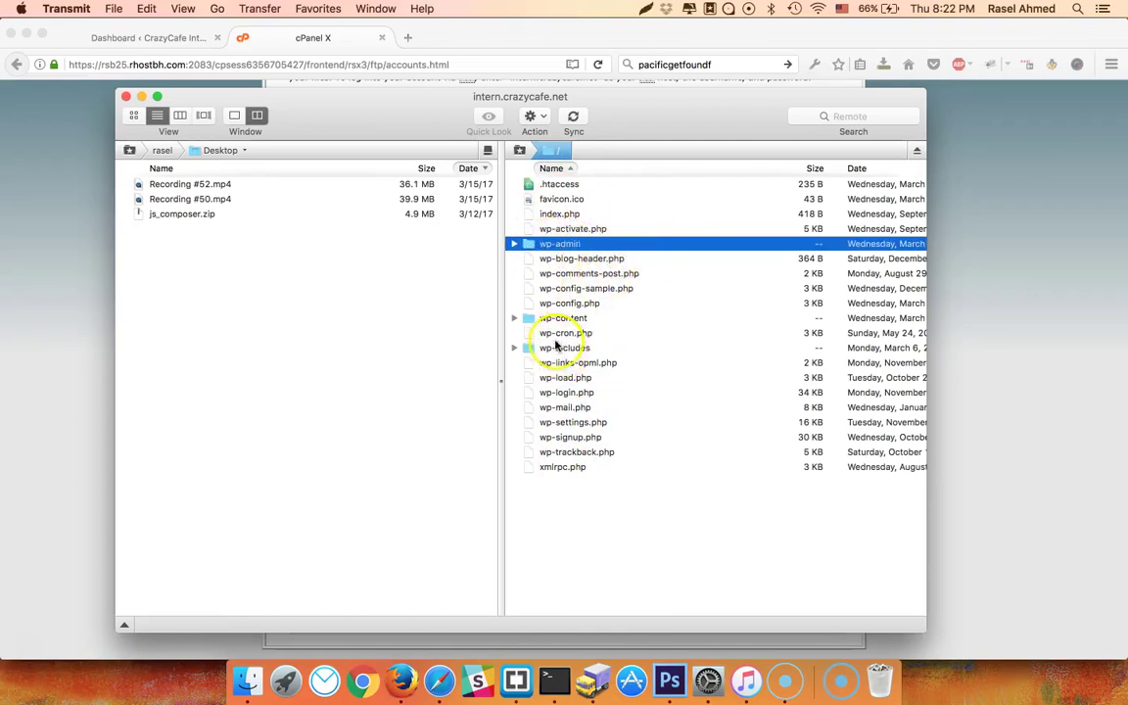
left_click(553, 349)
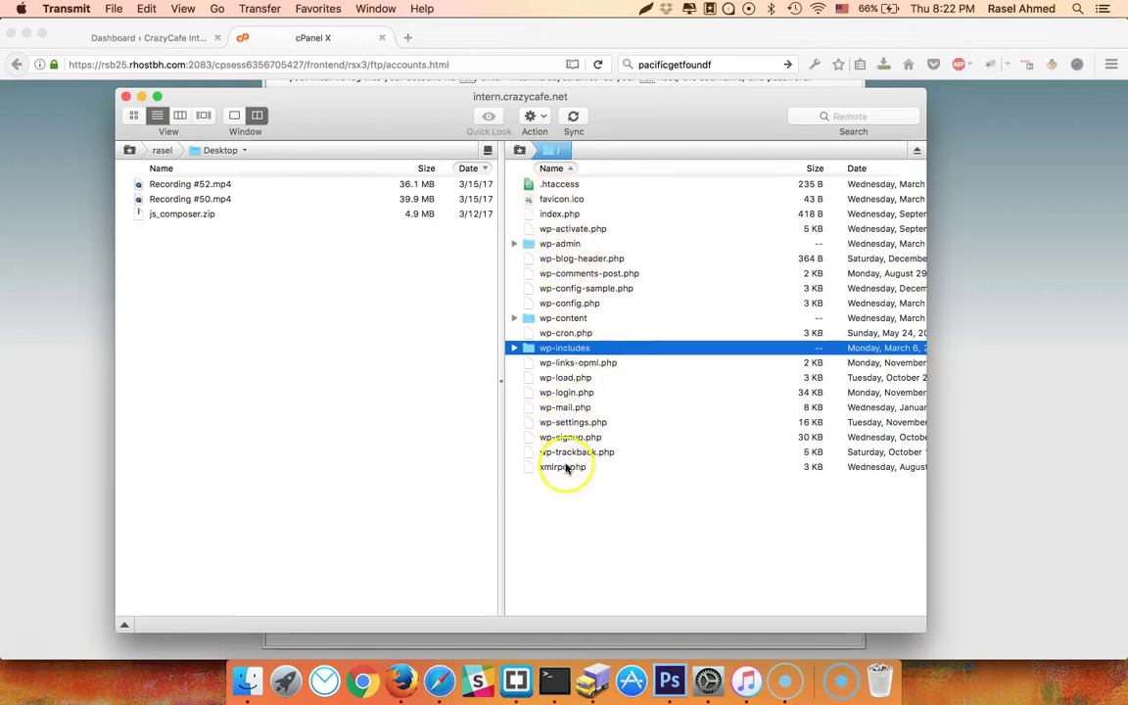
left_click(555, 186)
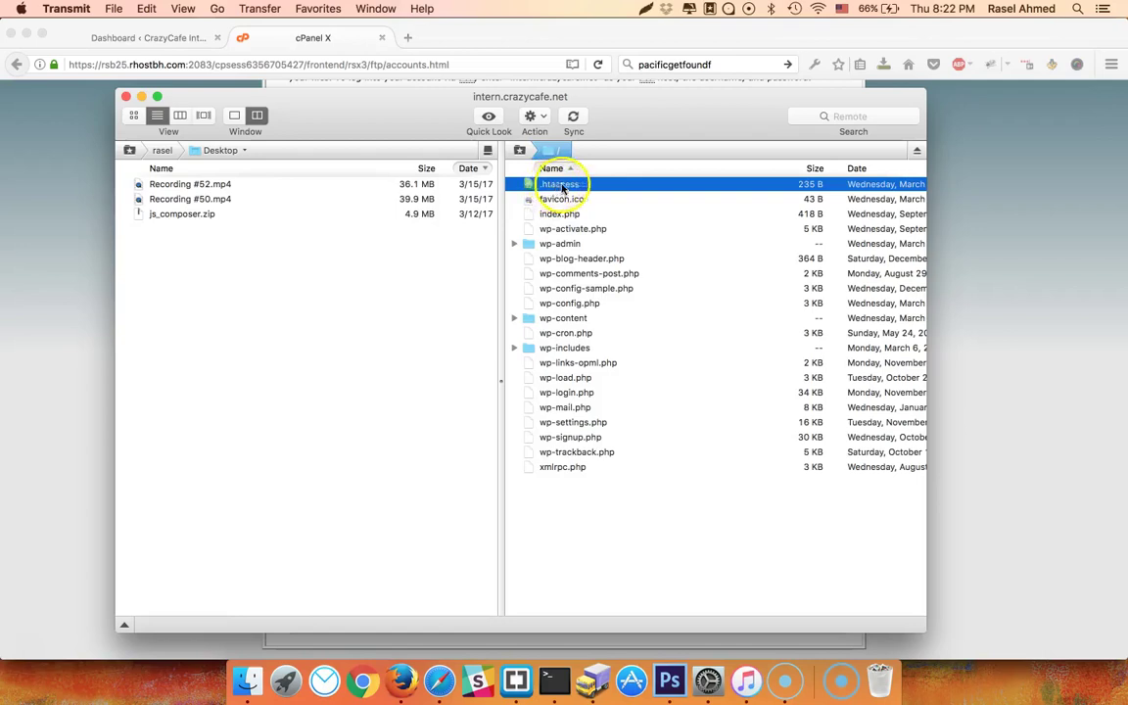
Delete favicon.ico from the root folder on the server
left_click(560, 200)
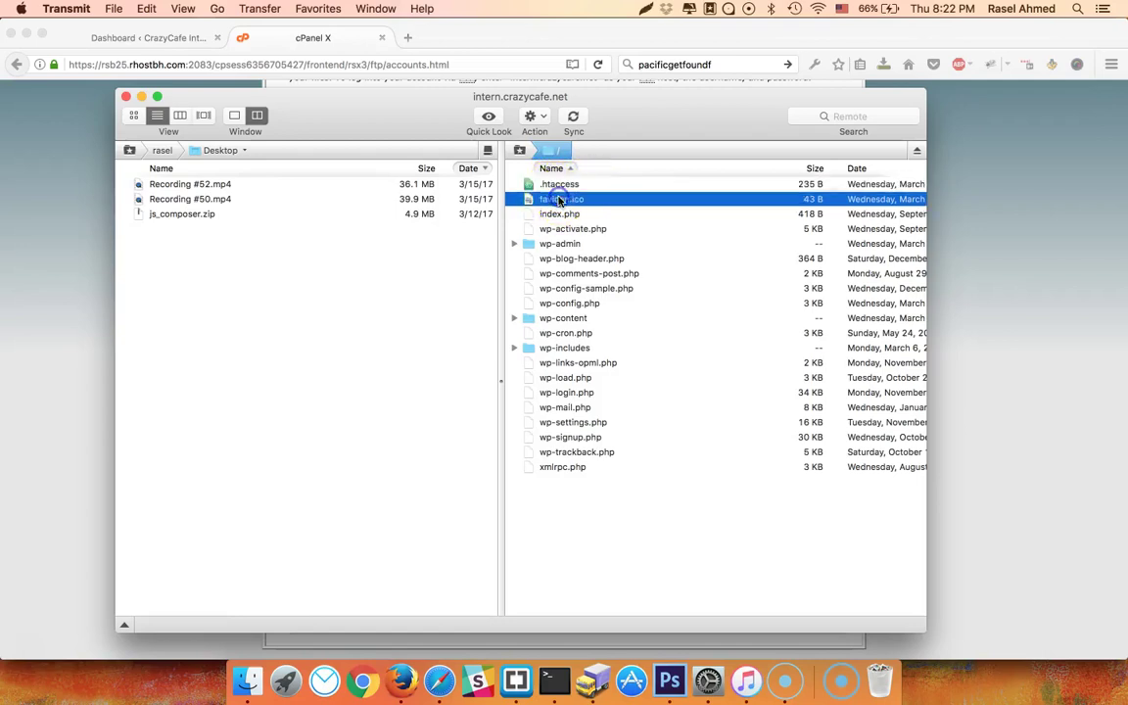
right_click(561, 200)
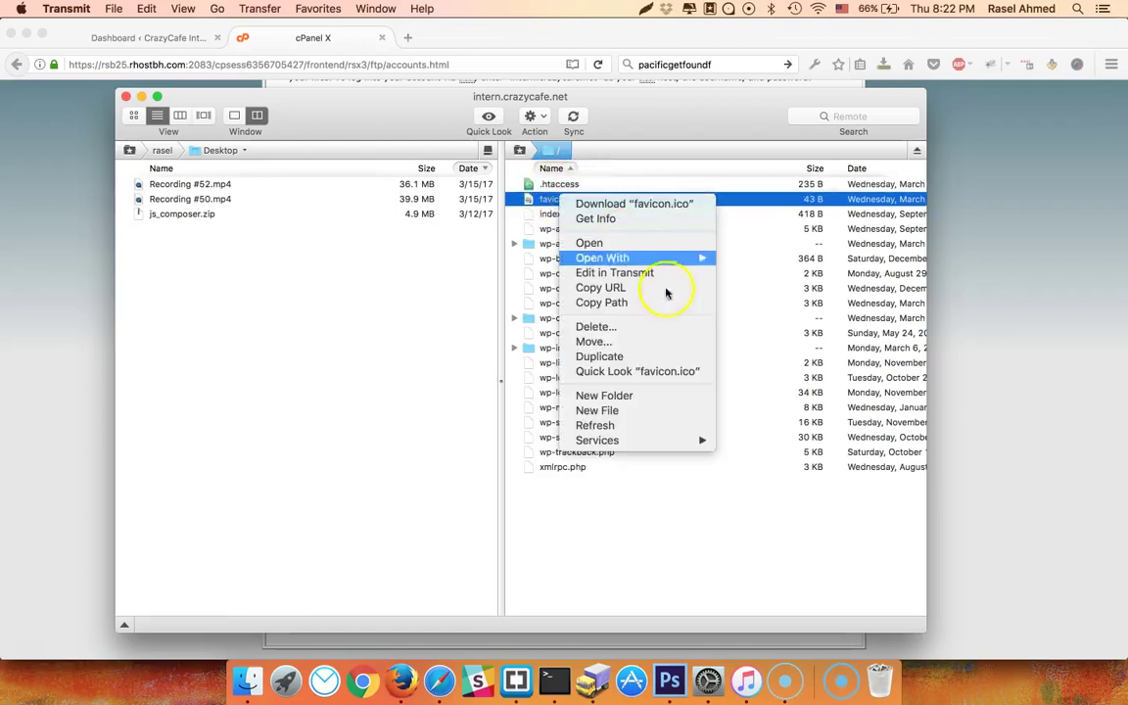
left_click(627, 326)
left_click(639, 218)
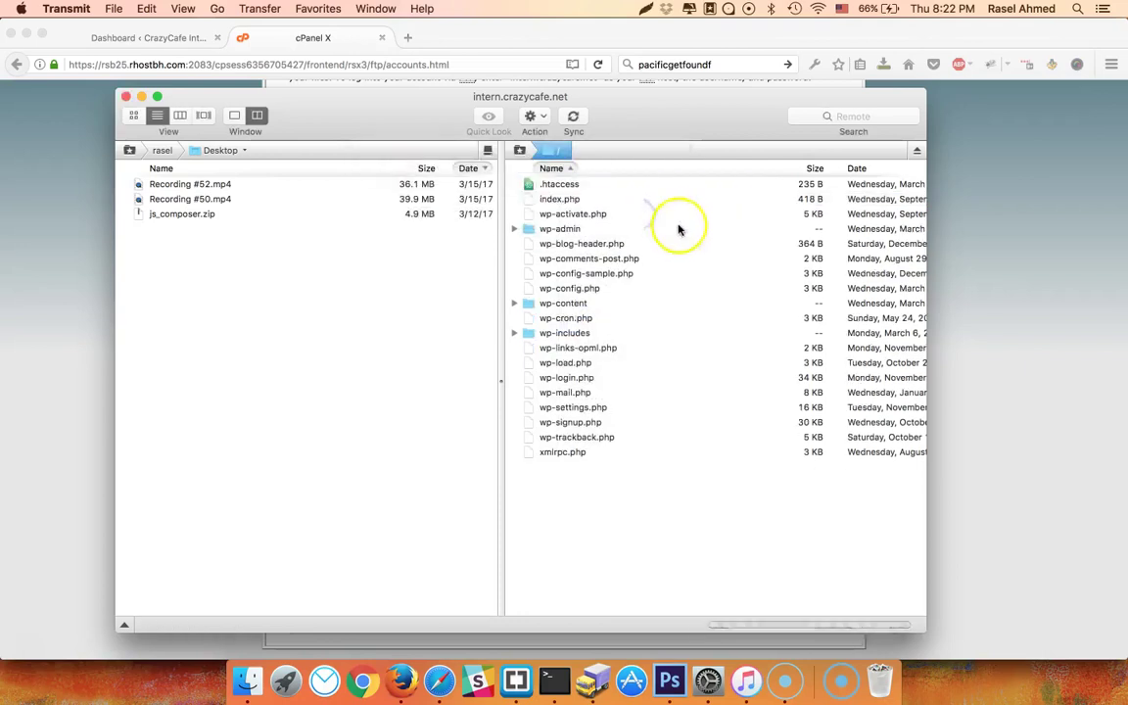
Look over index.php and wp-login.php in the server's root and open the wp-content folder
left_click(574, 200)
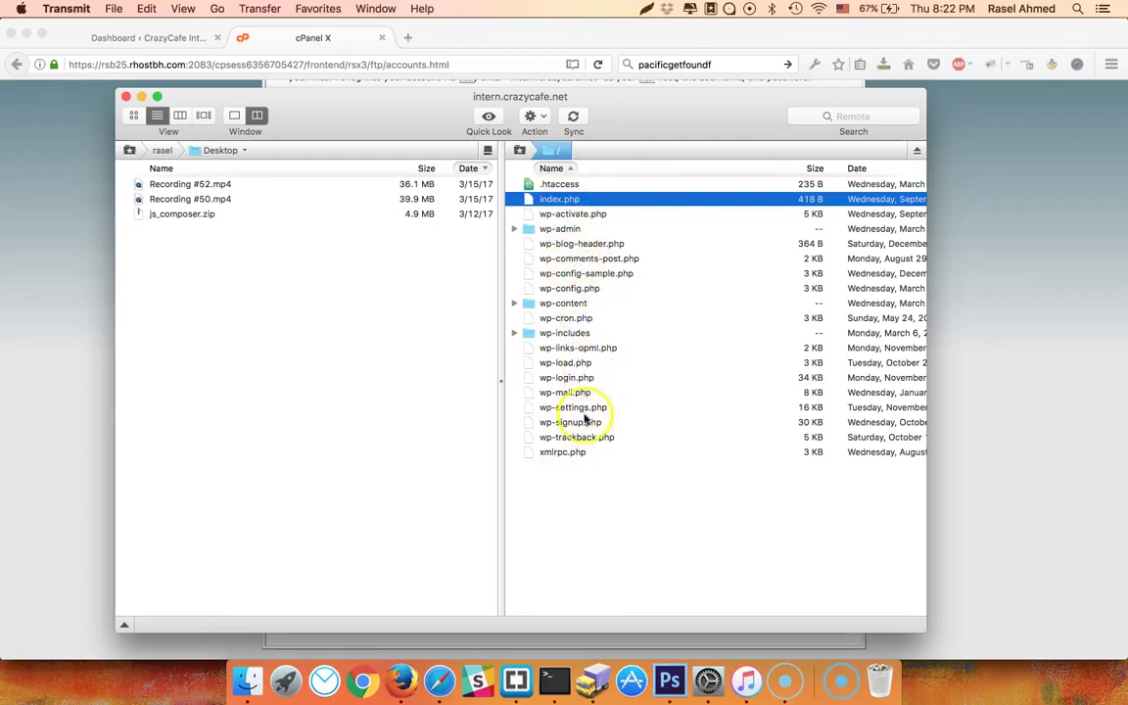
left_click(577, 379)
left_click_drag(586, 383, 575, 394)
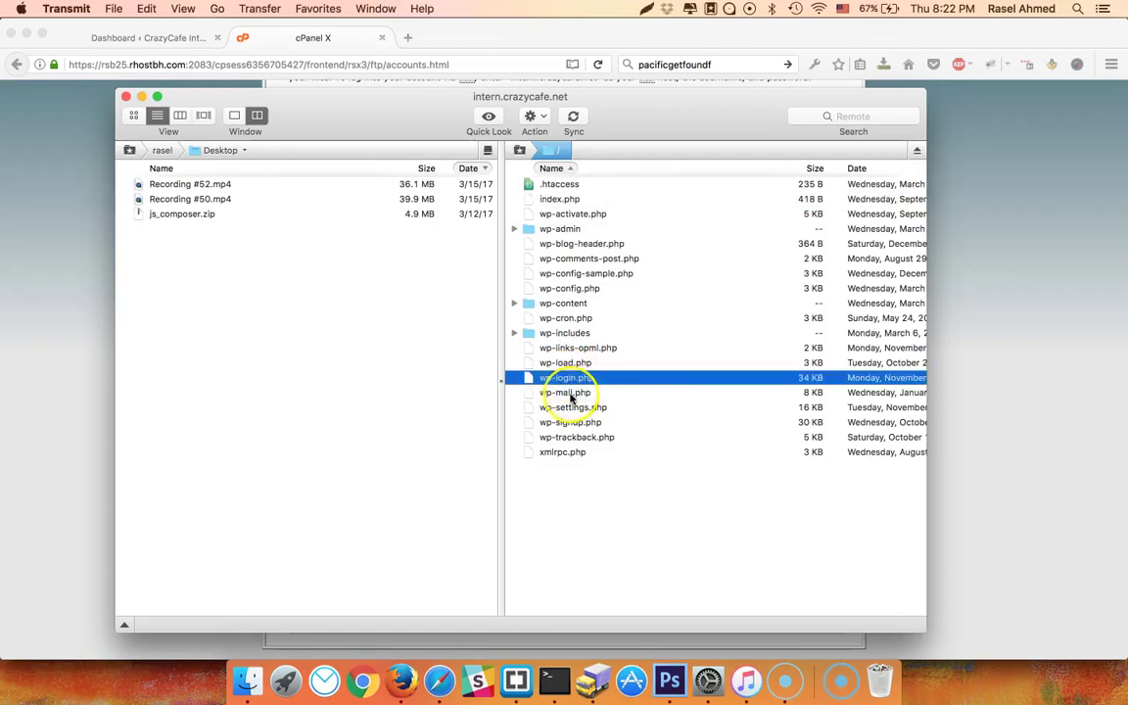
left_click_drag(571, 385, 560, 205)
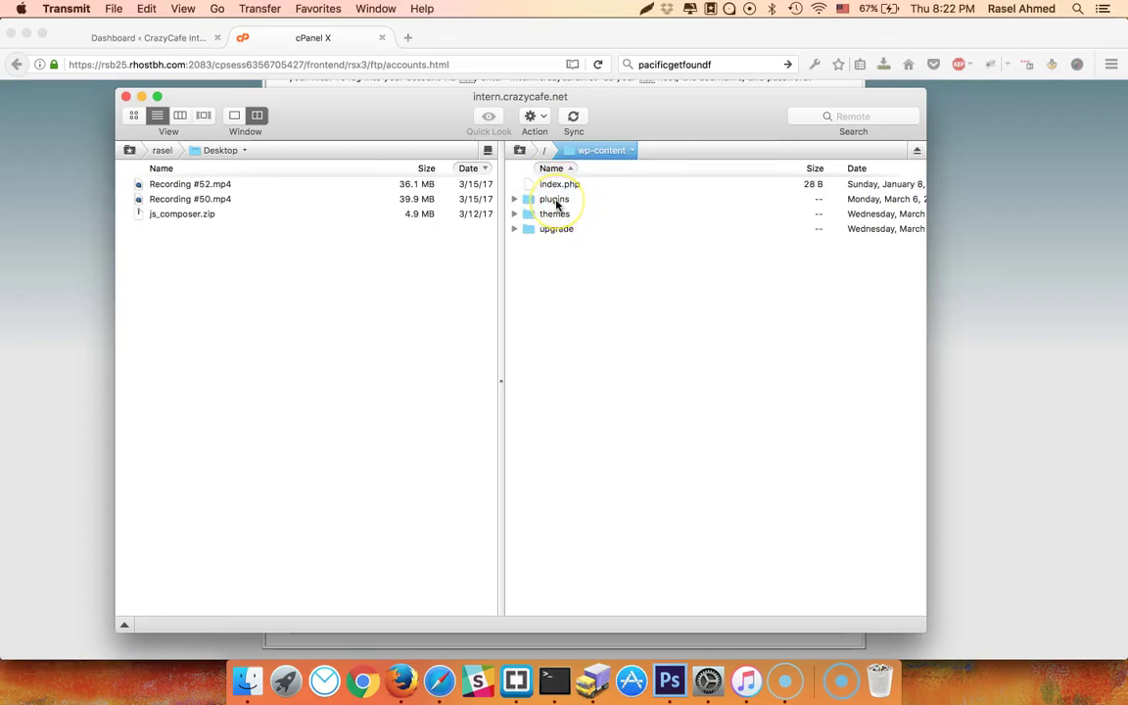
Look inside the themes and upgrade folders of wp-content, returning to wp-content after each
left_click_drag(572, 213, 558, 218)
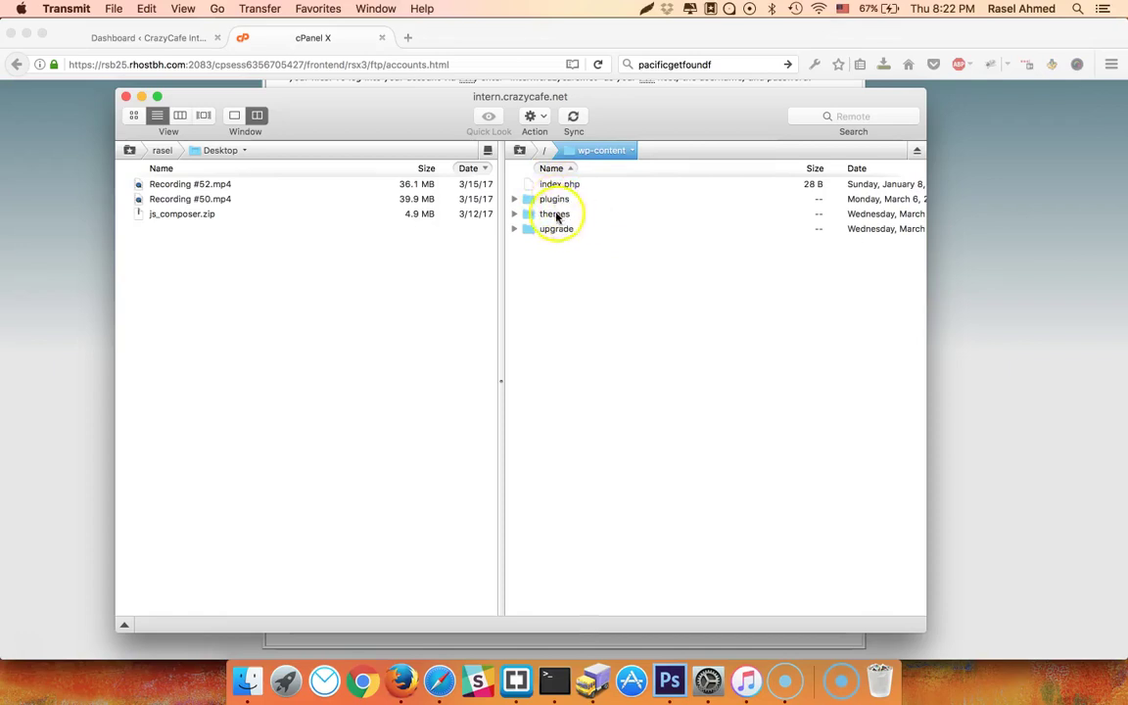
double_click(552, 217)
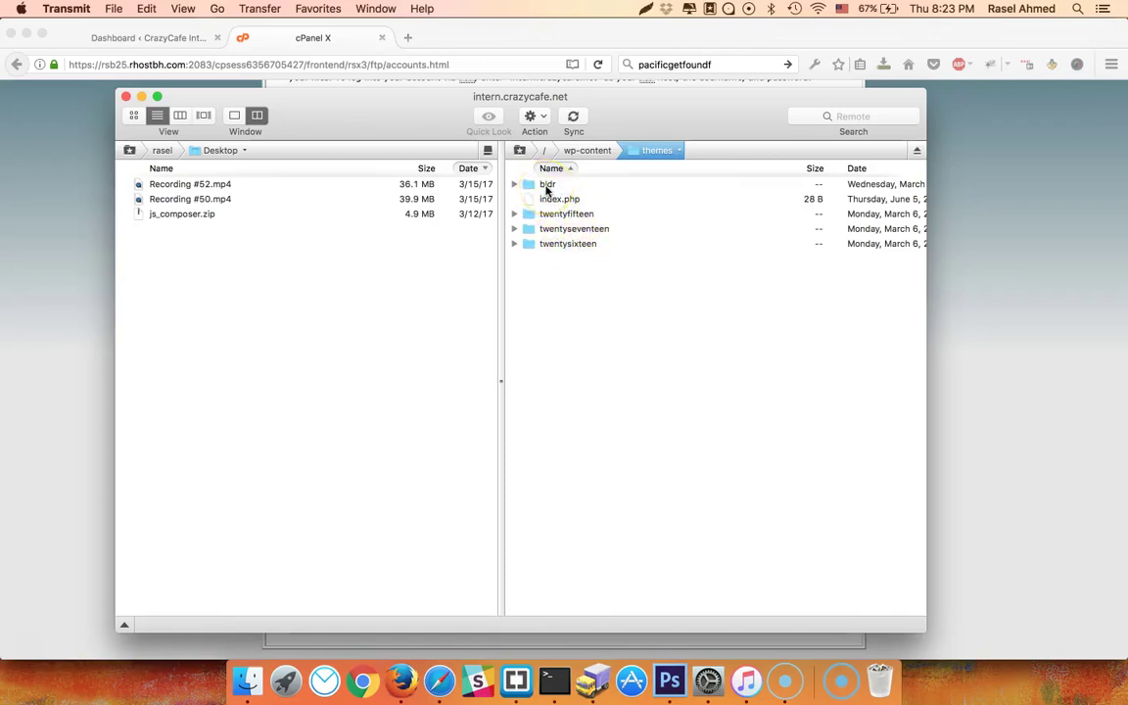
left_click(594, 150)
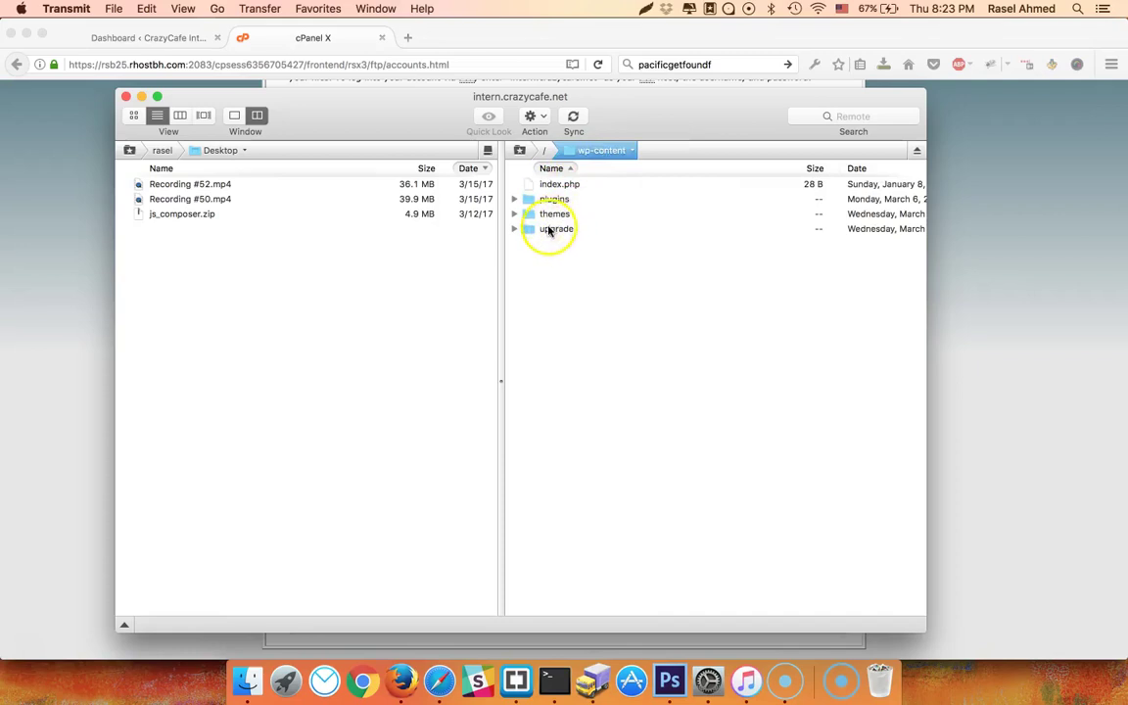
double_click(552, 230)
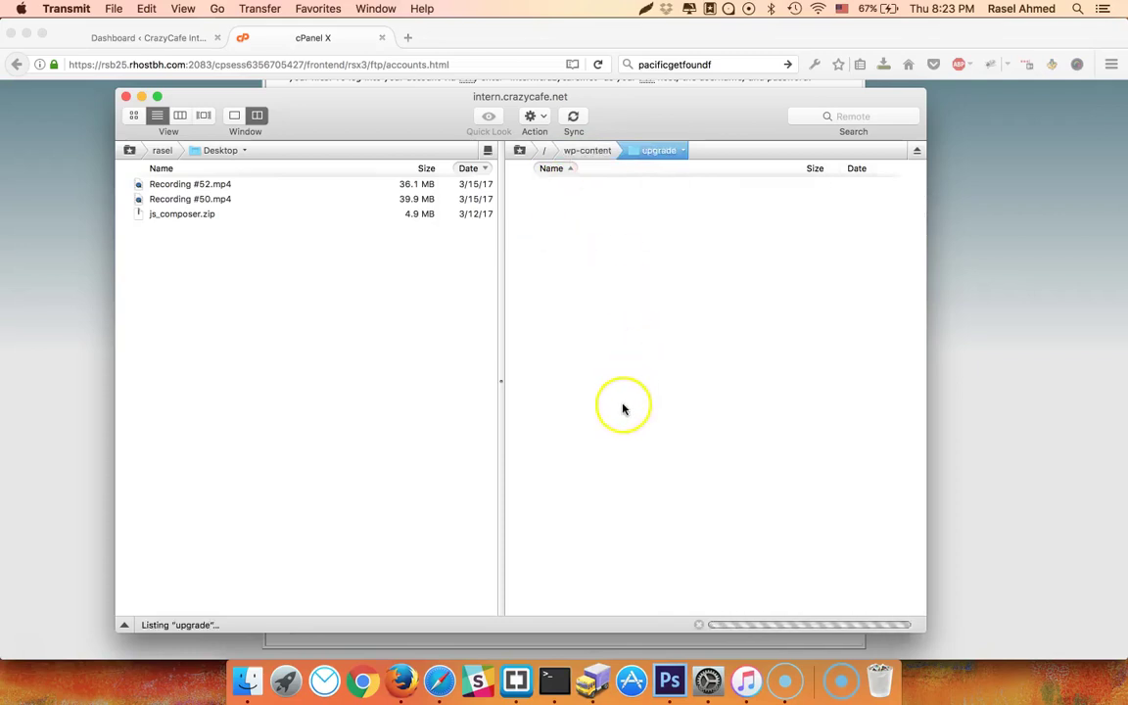
left_click(586, 151)
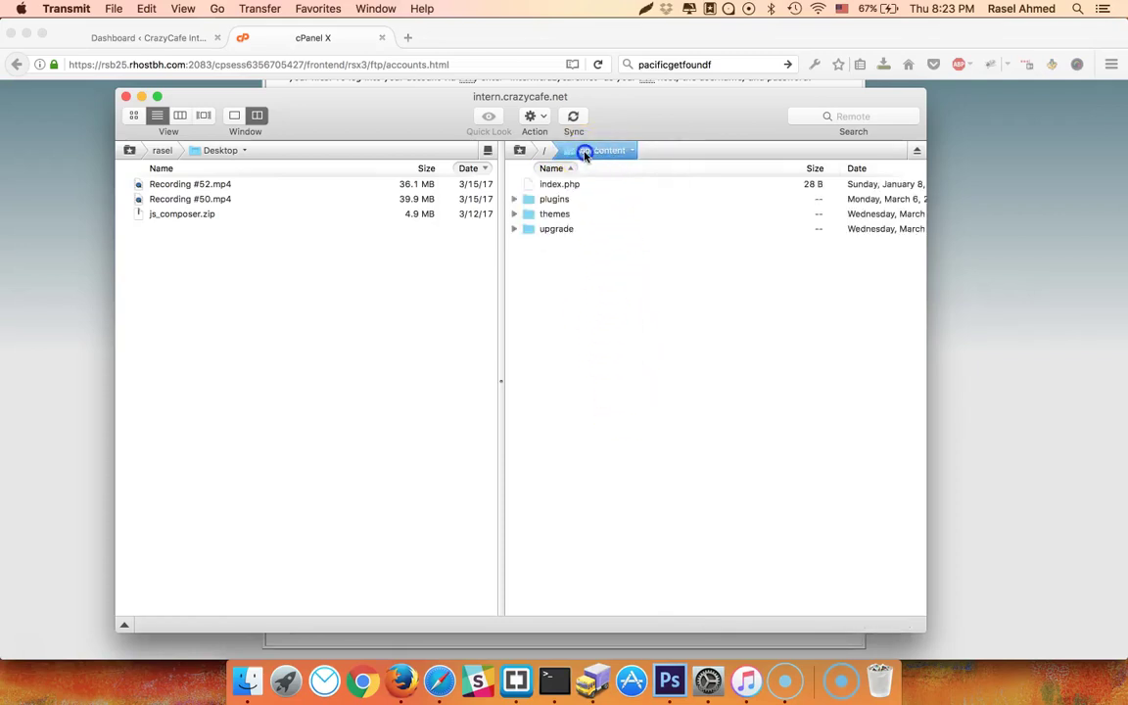
Open the twentyseventeen theme folder inside wp-content's themes folder
double_click(553, 215)
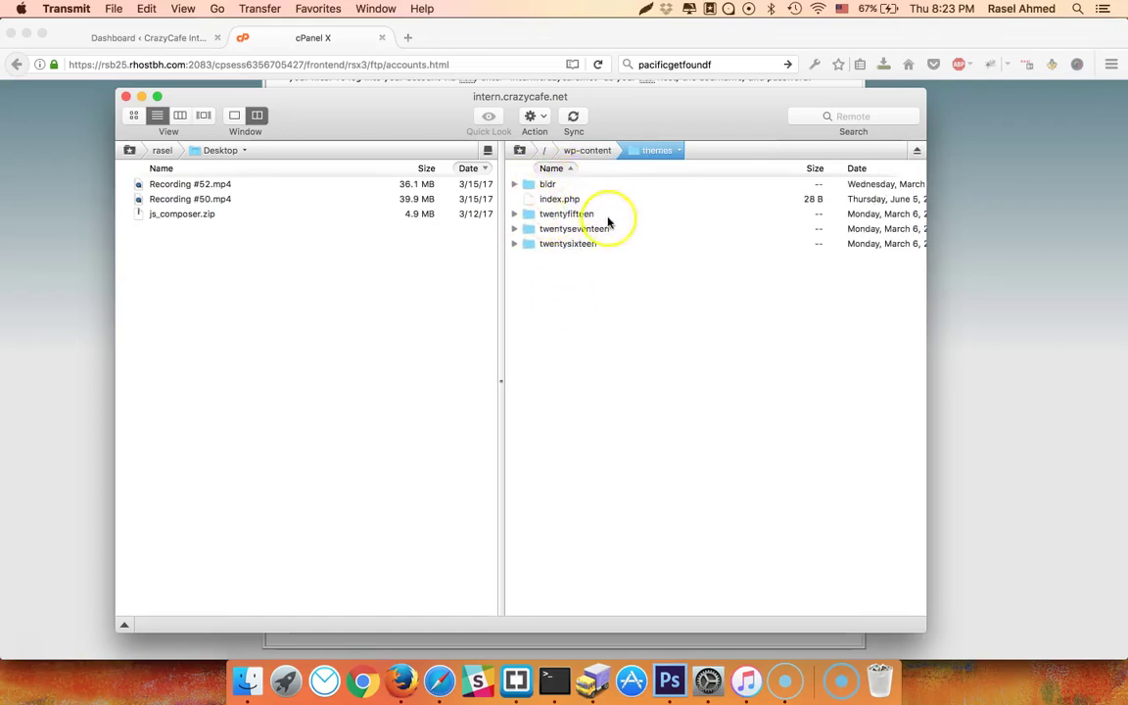
right_click(606, 351)
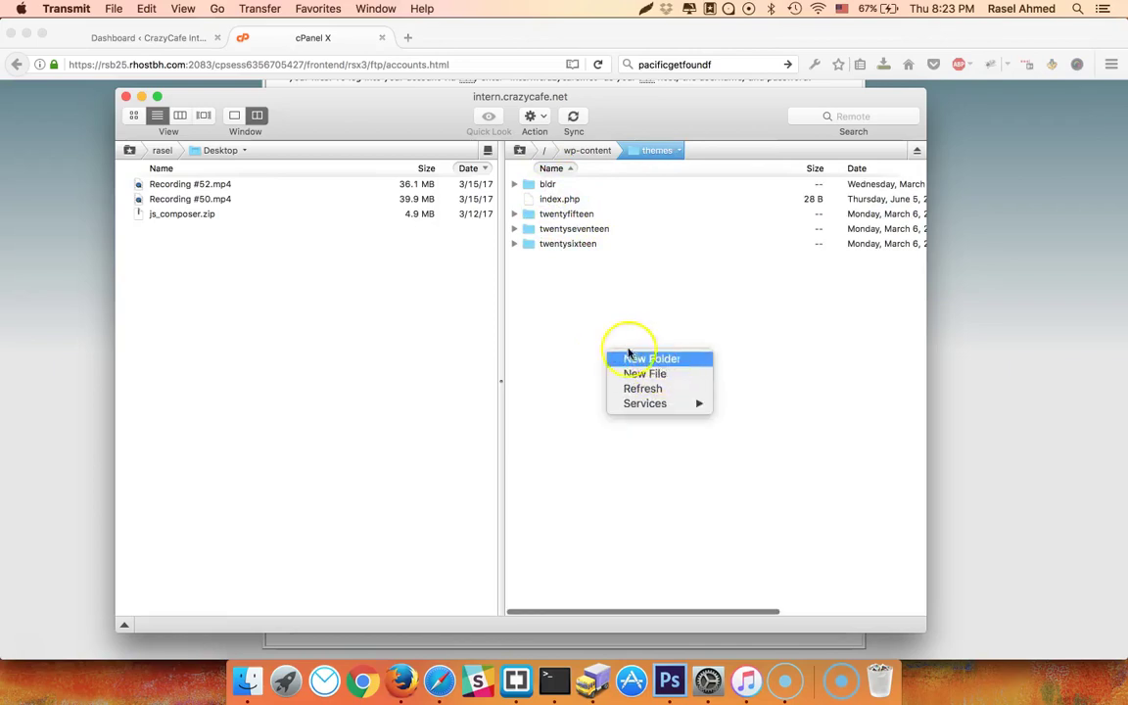
left_click(573, 320)
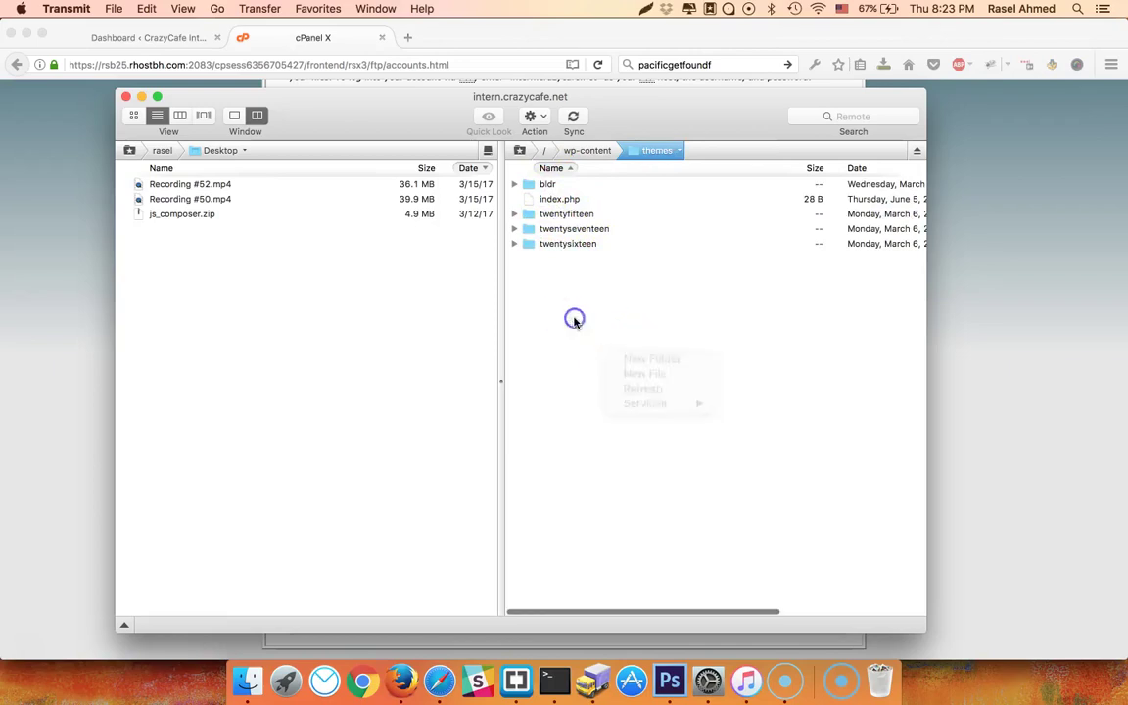
double_click(579, 233)
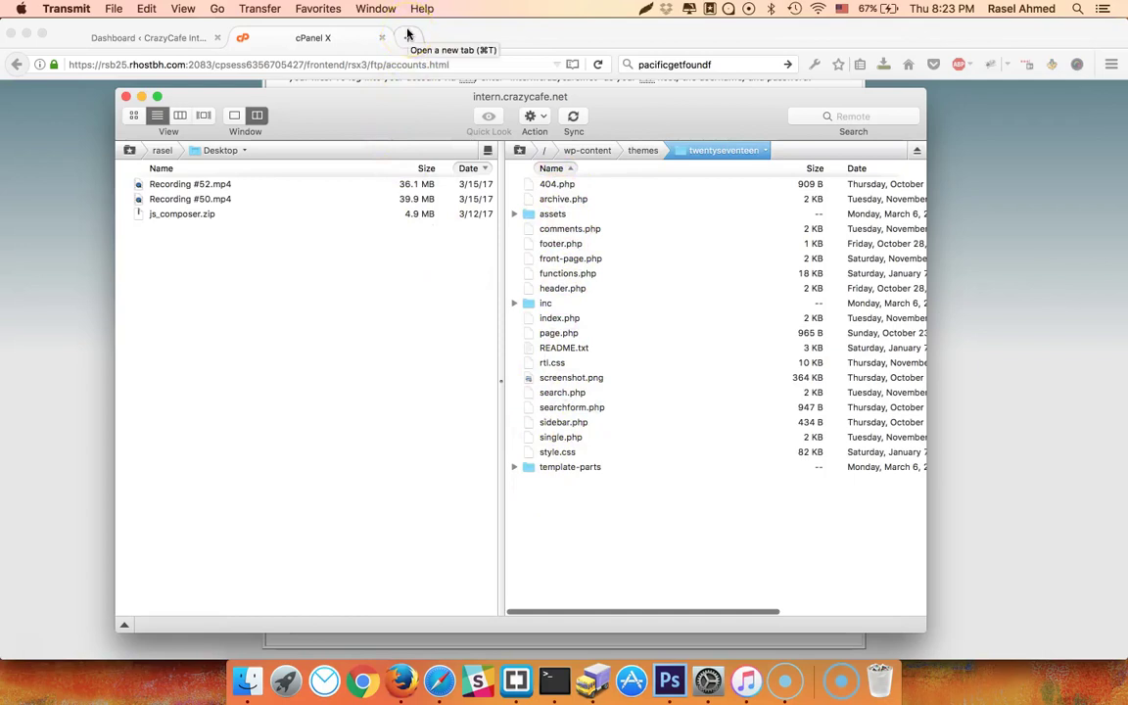
Switch to Firefox and search the web for "wordpress template hierarchy"
left_click(650, 63)
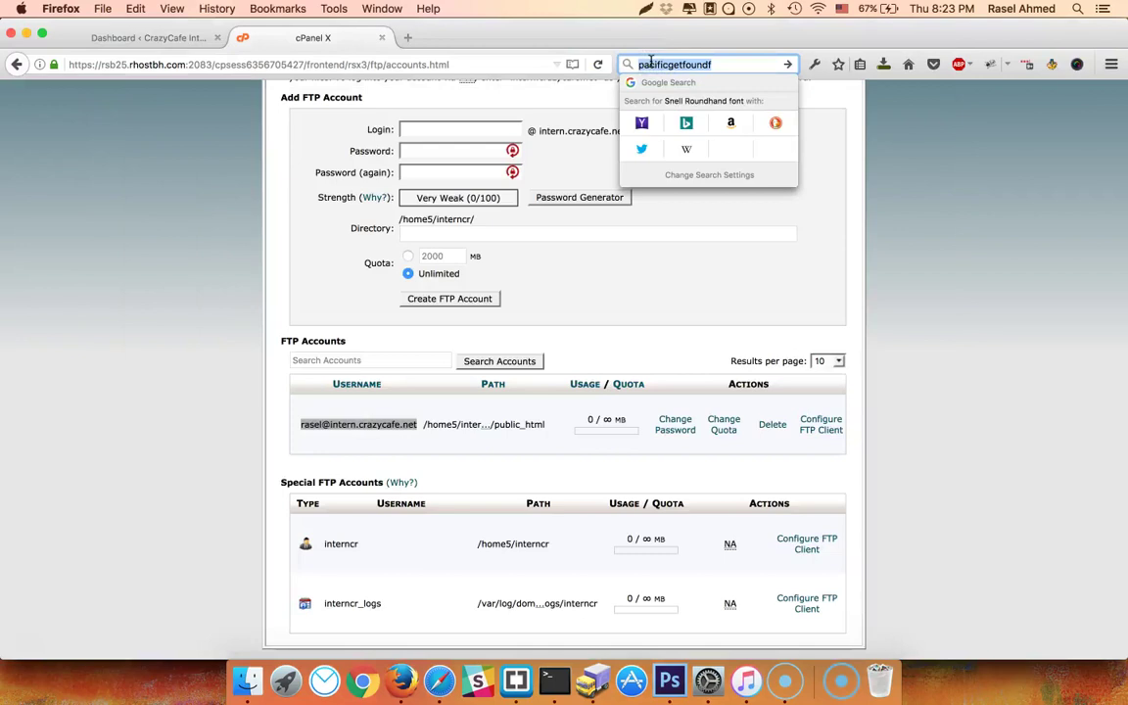
type("wordpress template hi")
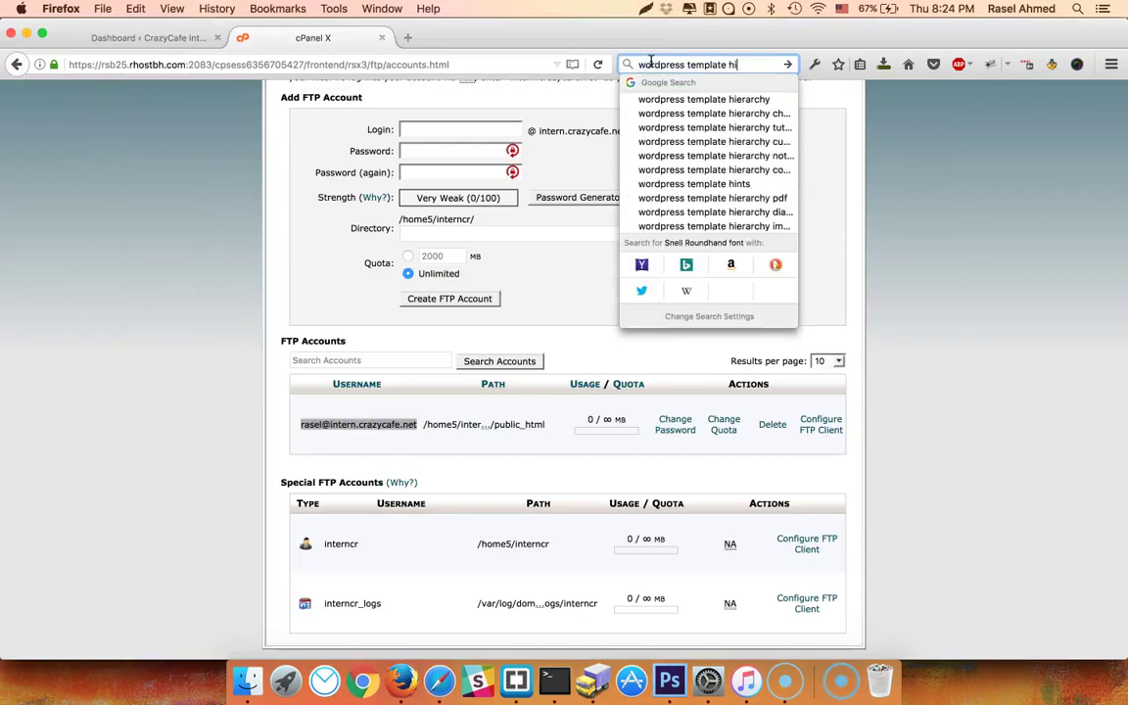
type("erarchy")
key("Return")
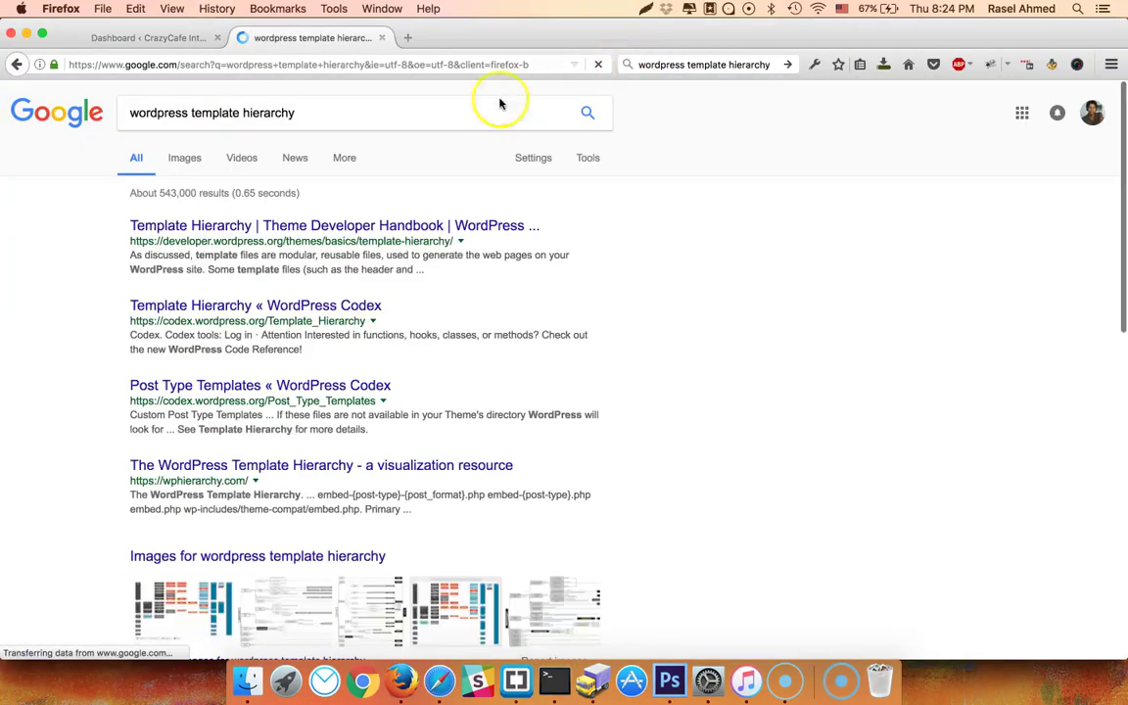
Open the Theme Developer Handbook's Template Hierarchy result, and the WordPress Codex result in a new tab
left_click(292, 226)
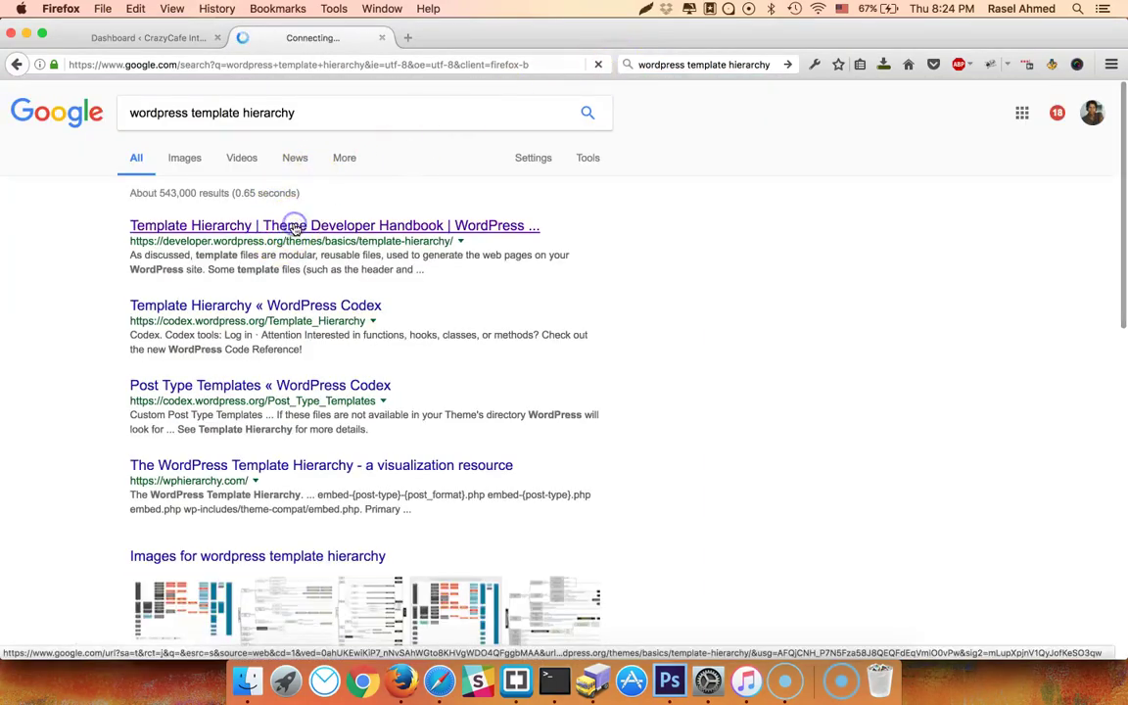
right_click(228, 304)
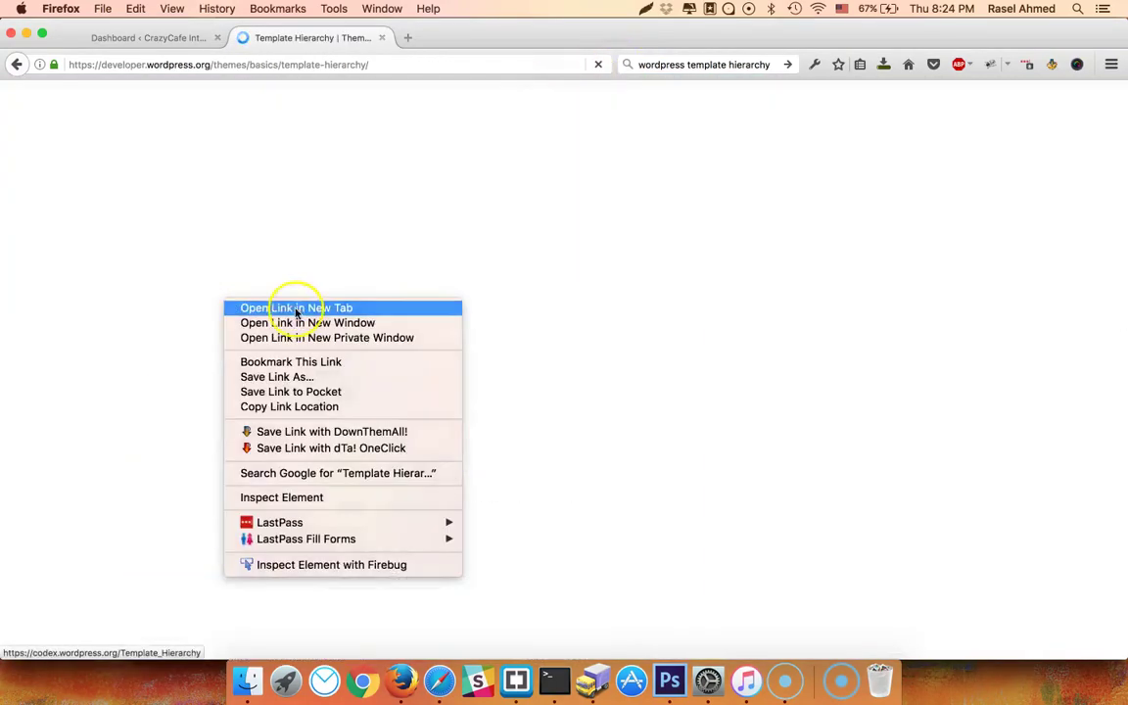
left_click(294, 305)
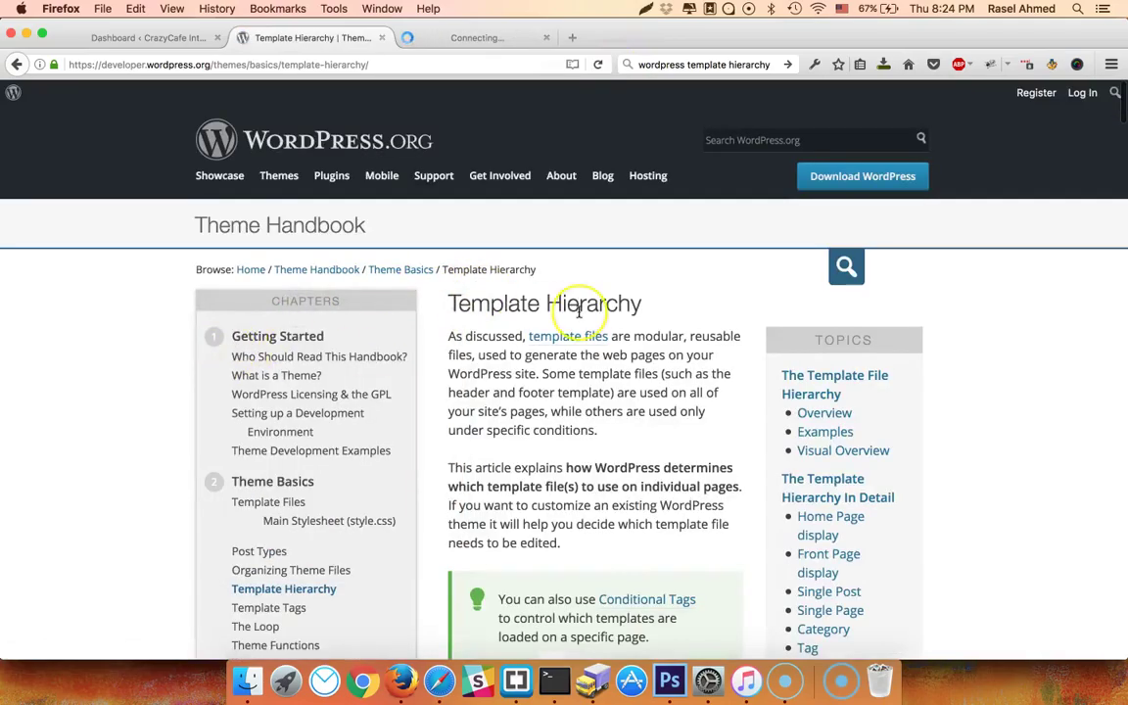
Open the template hierarchy diagram from the handbook's Visual Overview section and inspect it enlarged and at fitted size
scroll(578, 308, "down", 5)
scroll(578, 312, "down", 15)
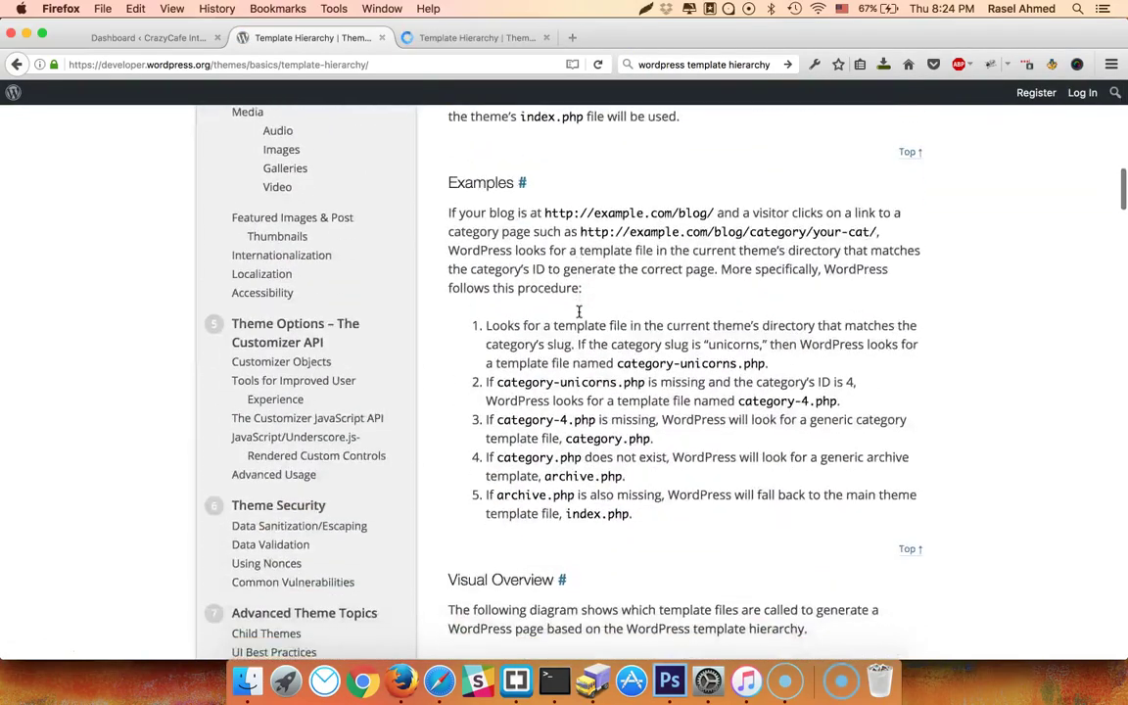
scroll(579, 312, "up", 6)
left_click(662, 383)
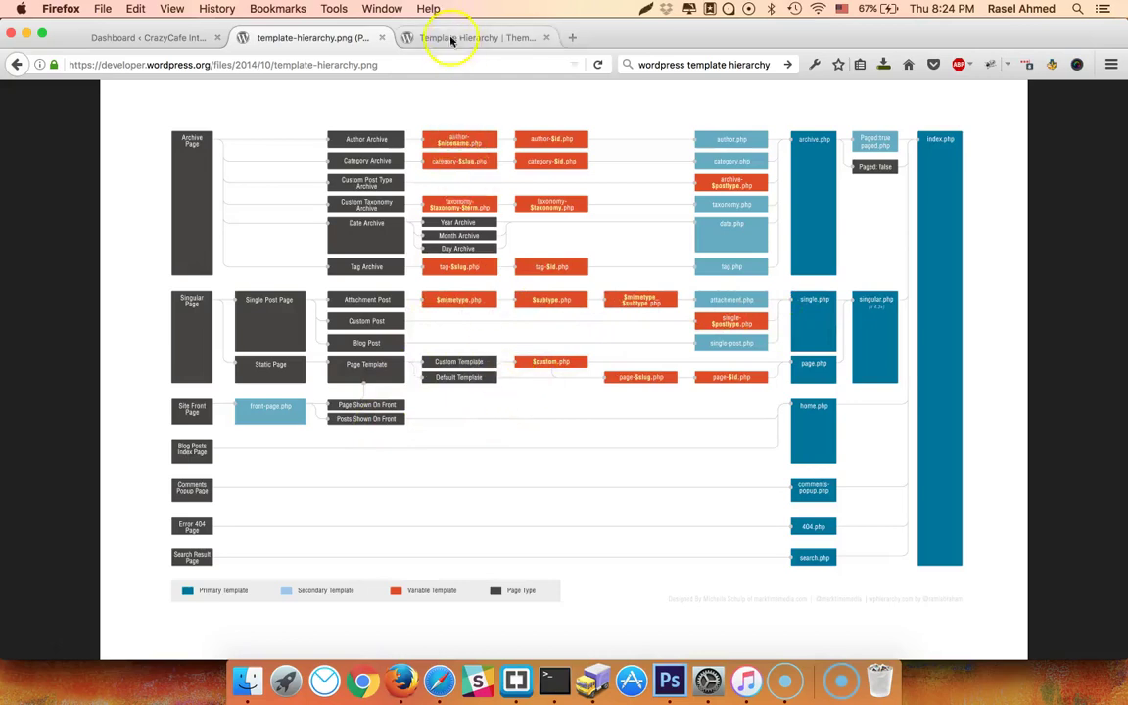
left_click(320, 385)
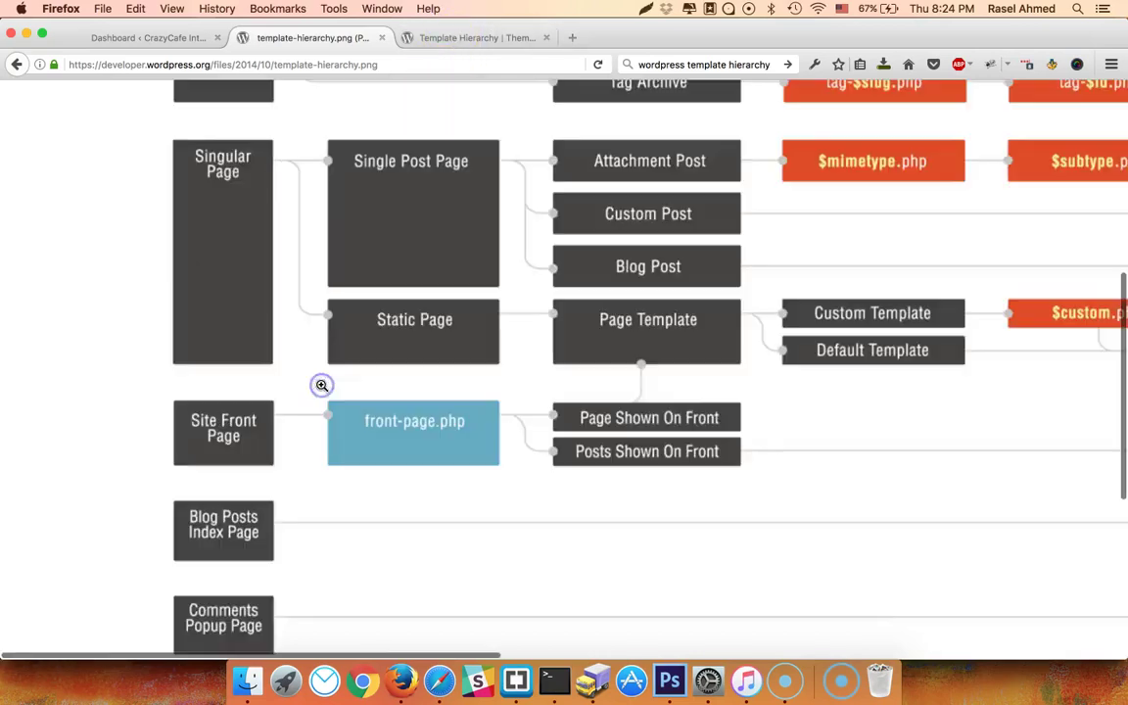
left_click(559, 335)
Review the handbook's Template Hierarchy article down to the page display sections, alternating with the template-hierarchy.png diagram
left_click(434, 39)
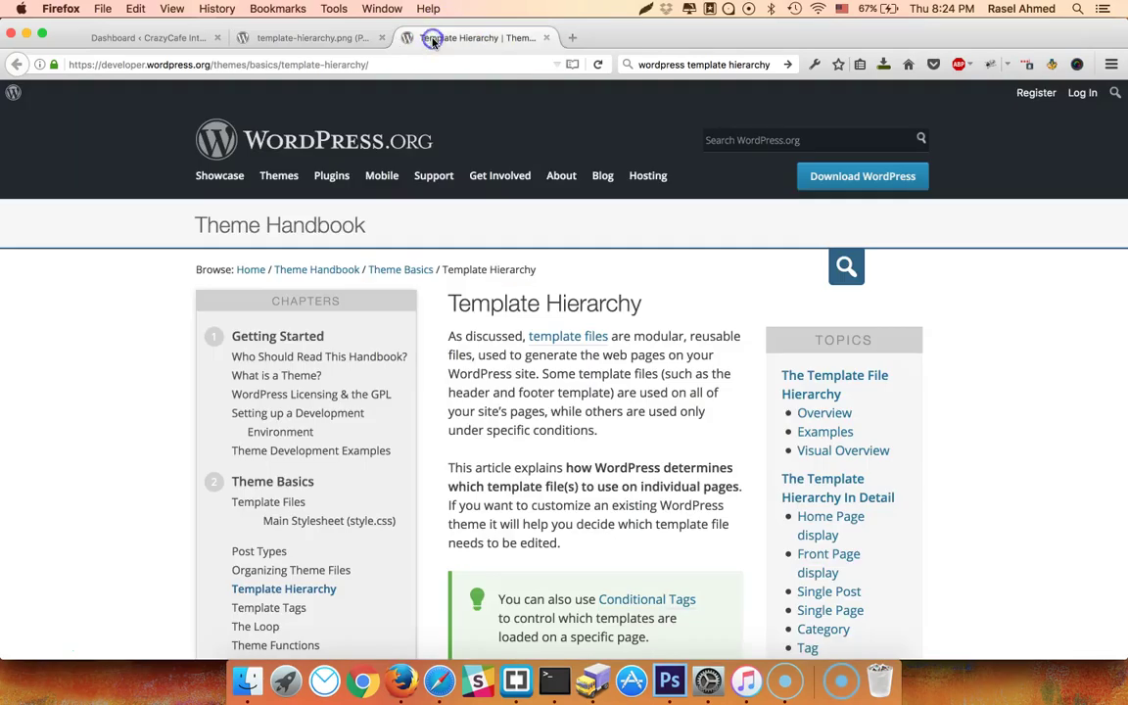
left_click(317, 41)
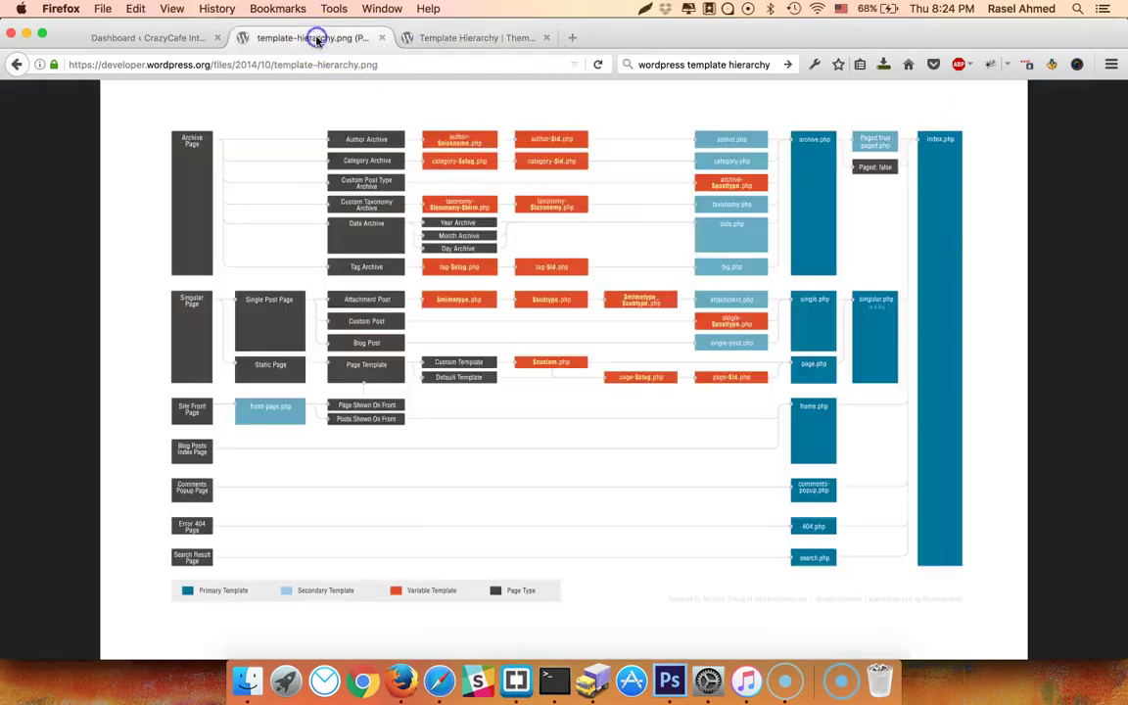
left_click(438, 38)
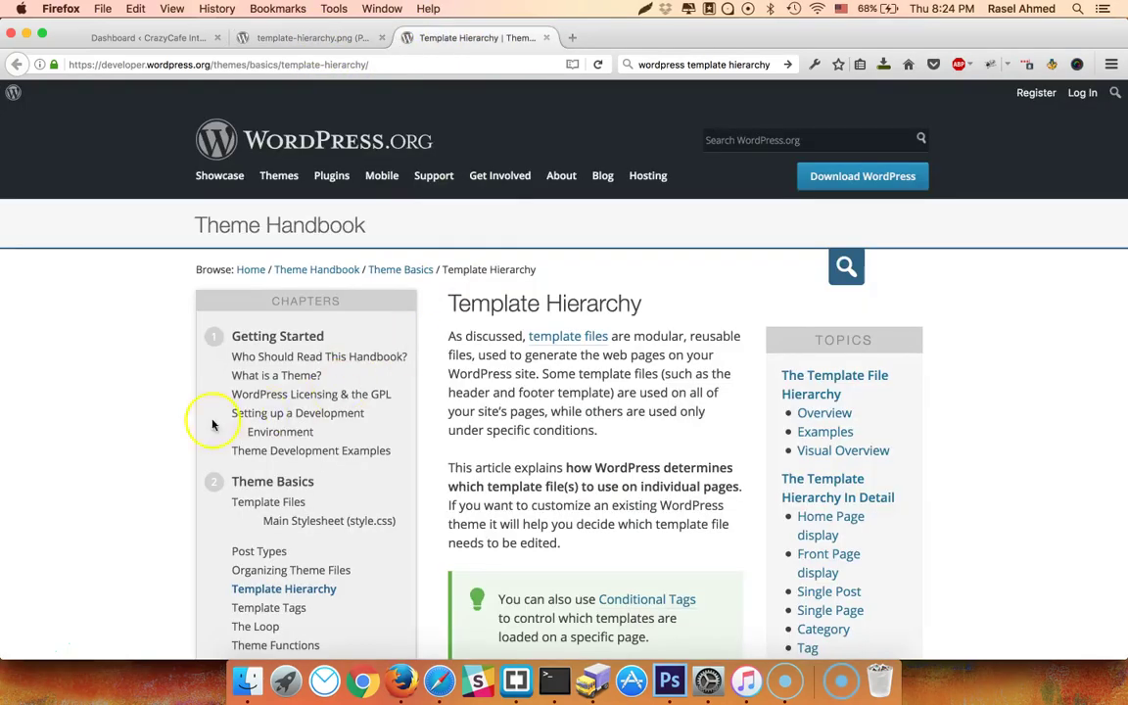
scroll(272, 327, "down", 20)
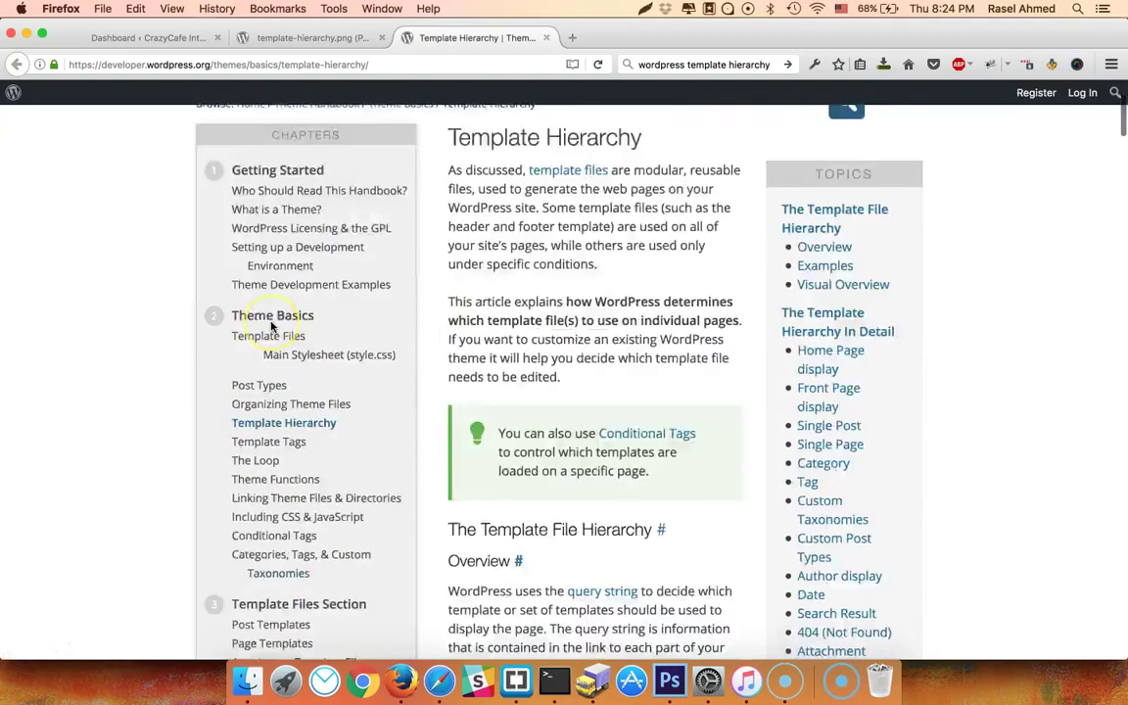
scroll(273, 326, "down", 10)
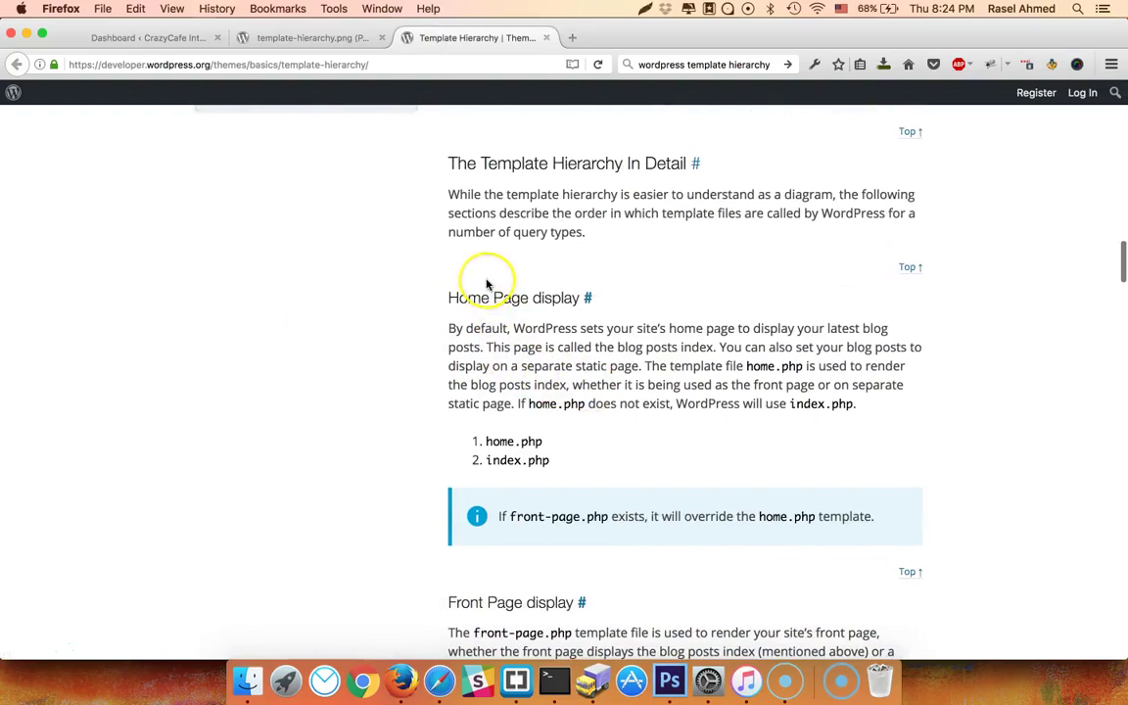
scroll(487, 277, "down", 10)
left_click(304, 33)
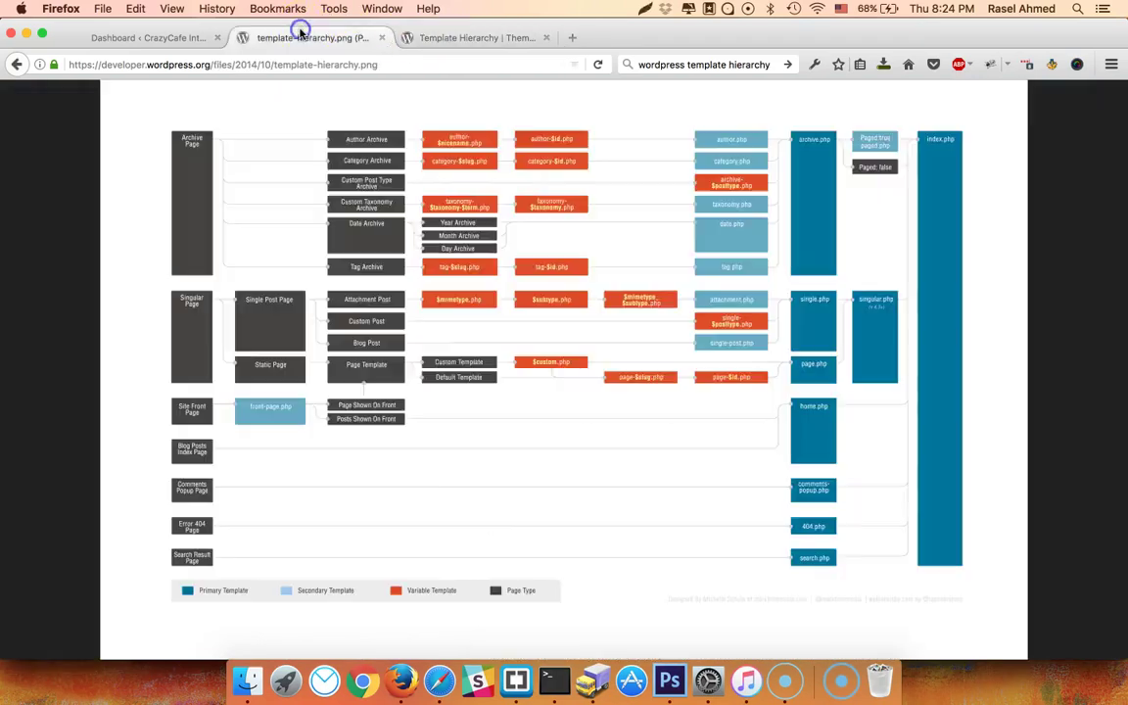
Switch back to Transmit and go through 404.php, archive.php, assets, comments.php and footer.php in the twentyseventeen theme folder
left_click(593, 681)
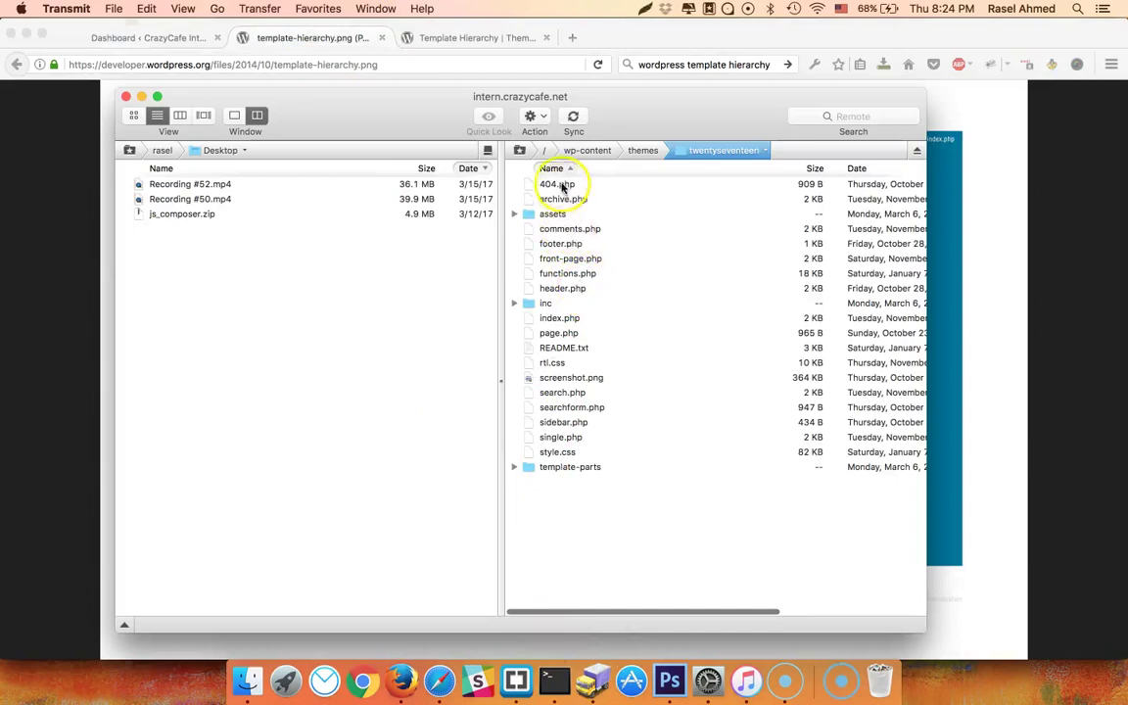
left_click(555, 184)
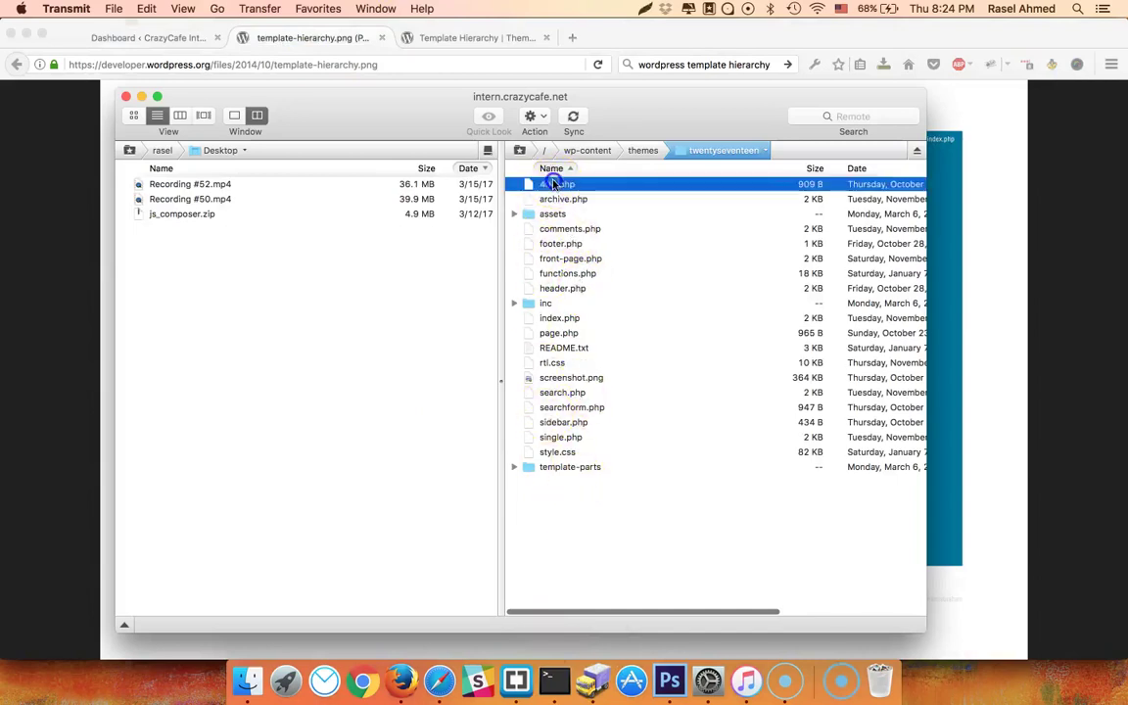
left_click(558, 185)
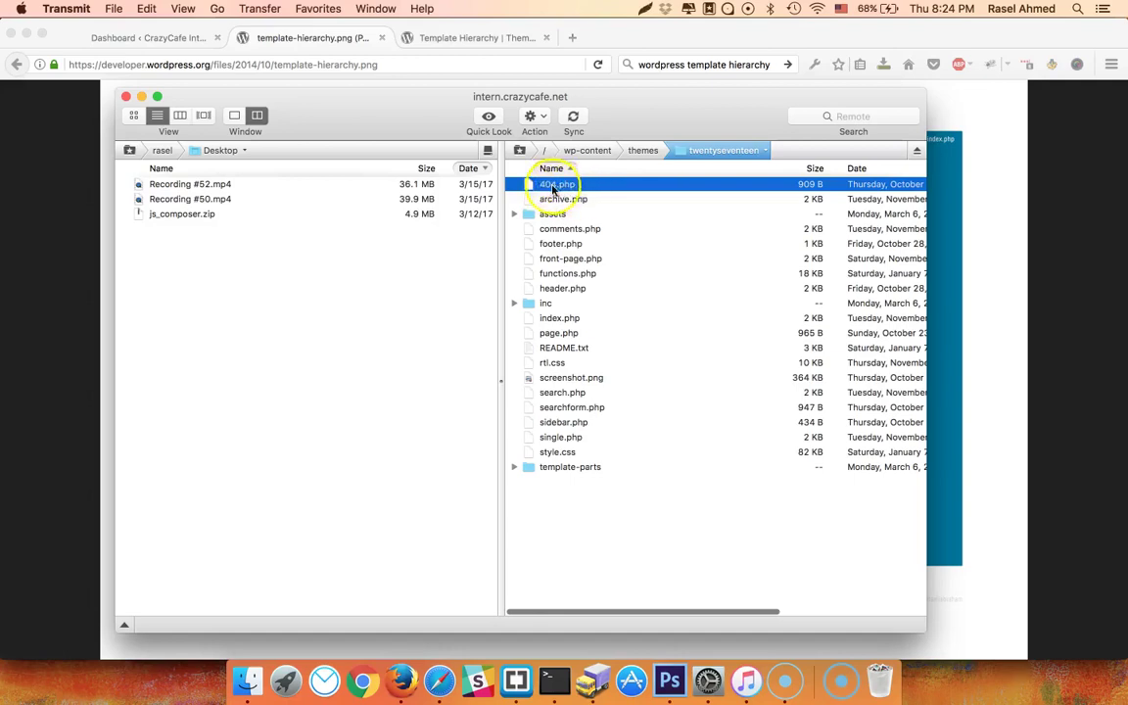
left_click(552, 200)
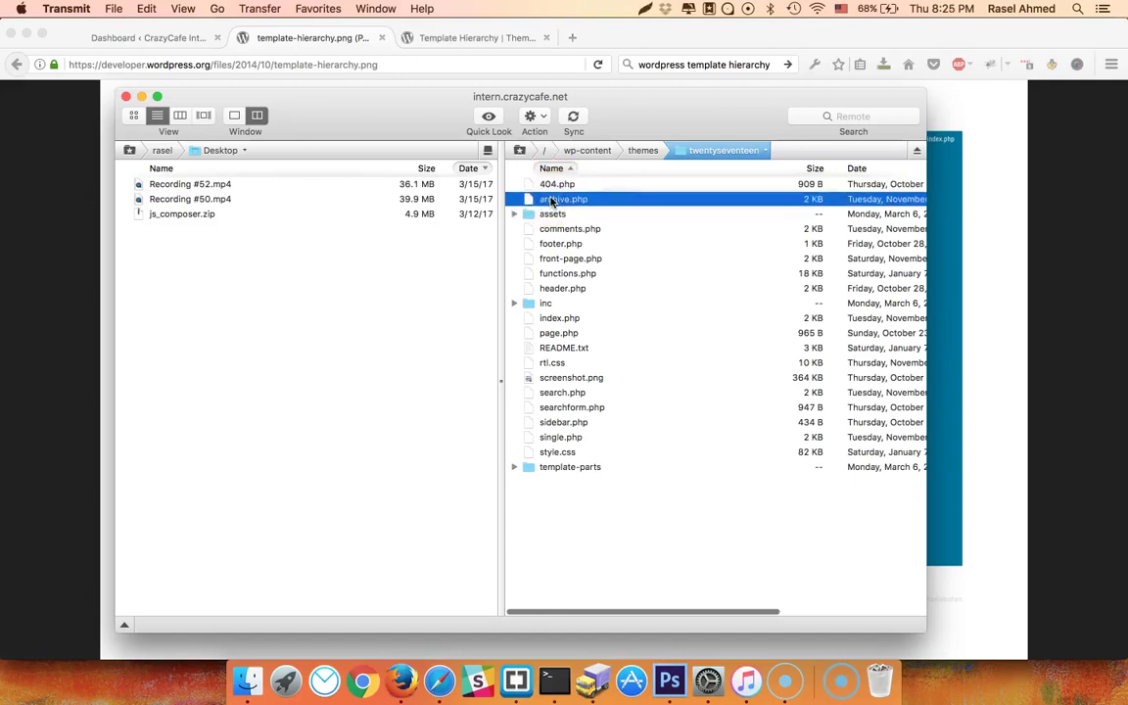
left_click(545, 216)
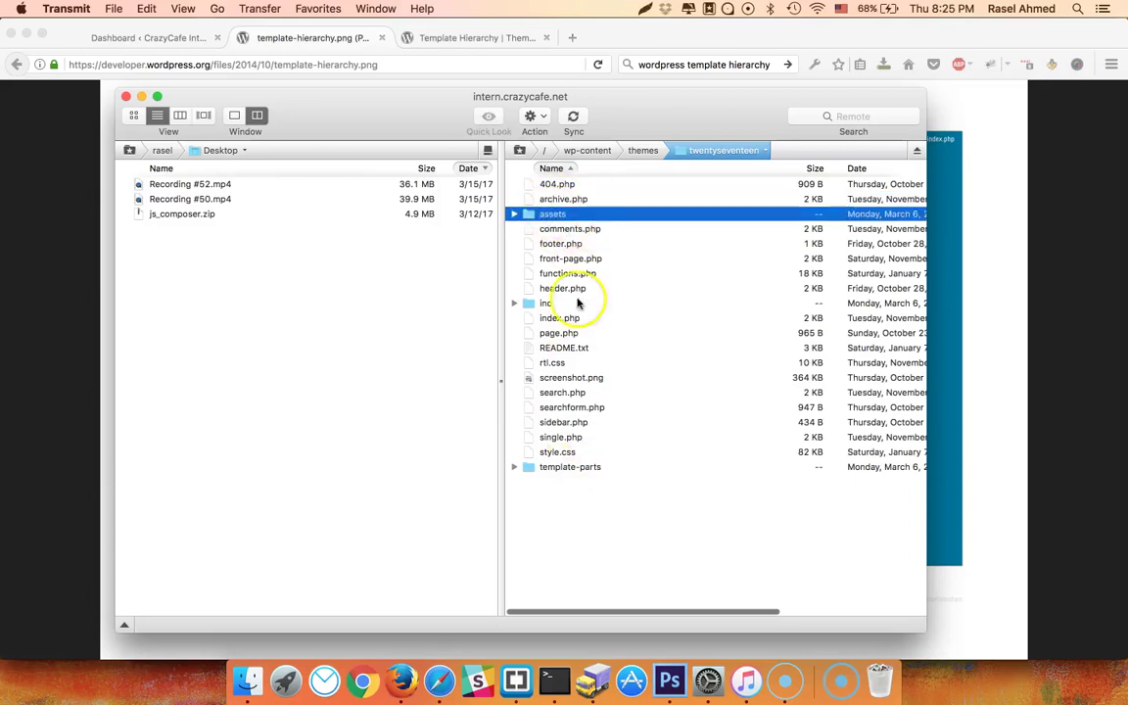
left_click(565, 229)
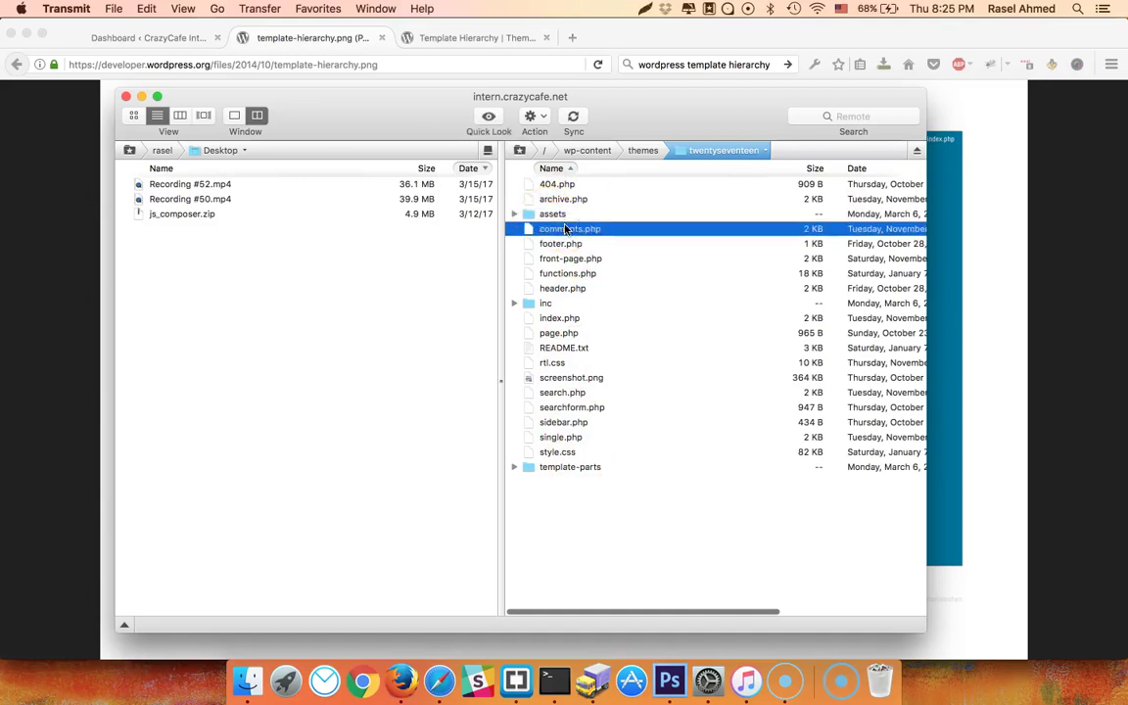
left_click_drag(565, 229, 551, 251)
left_click(551, 247)
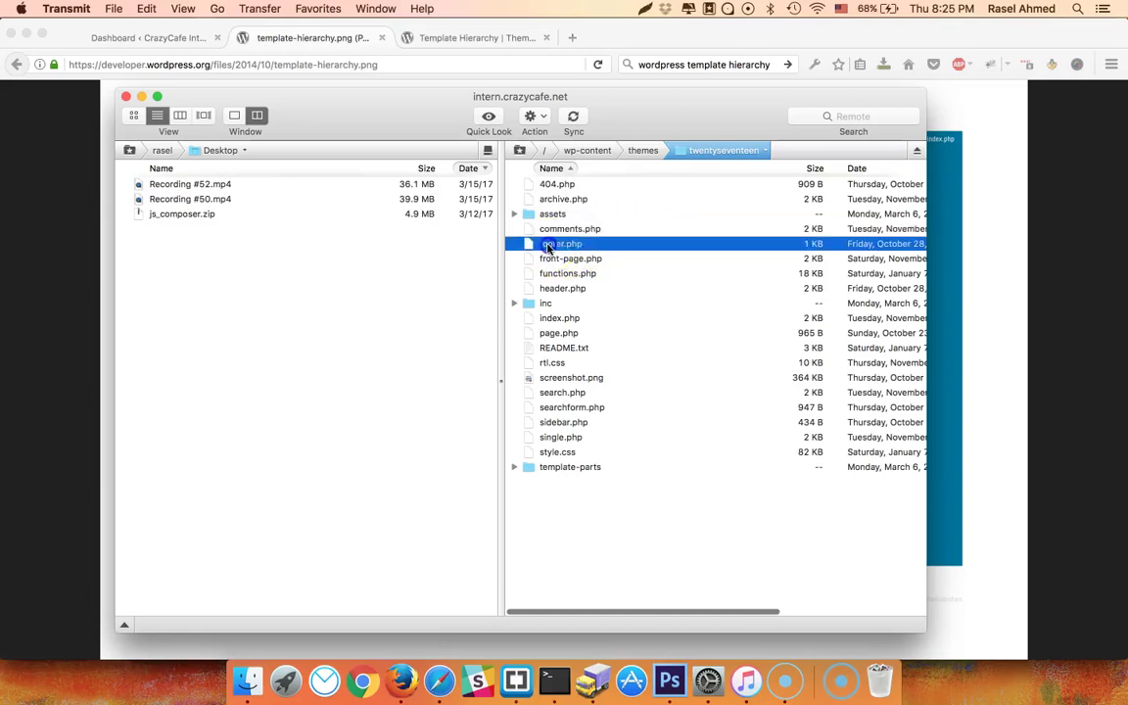